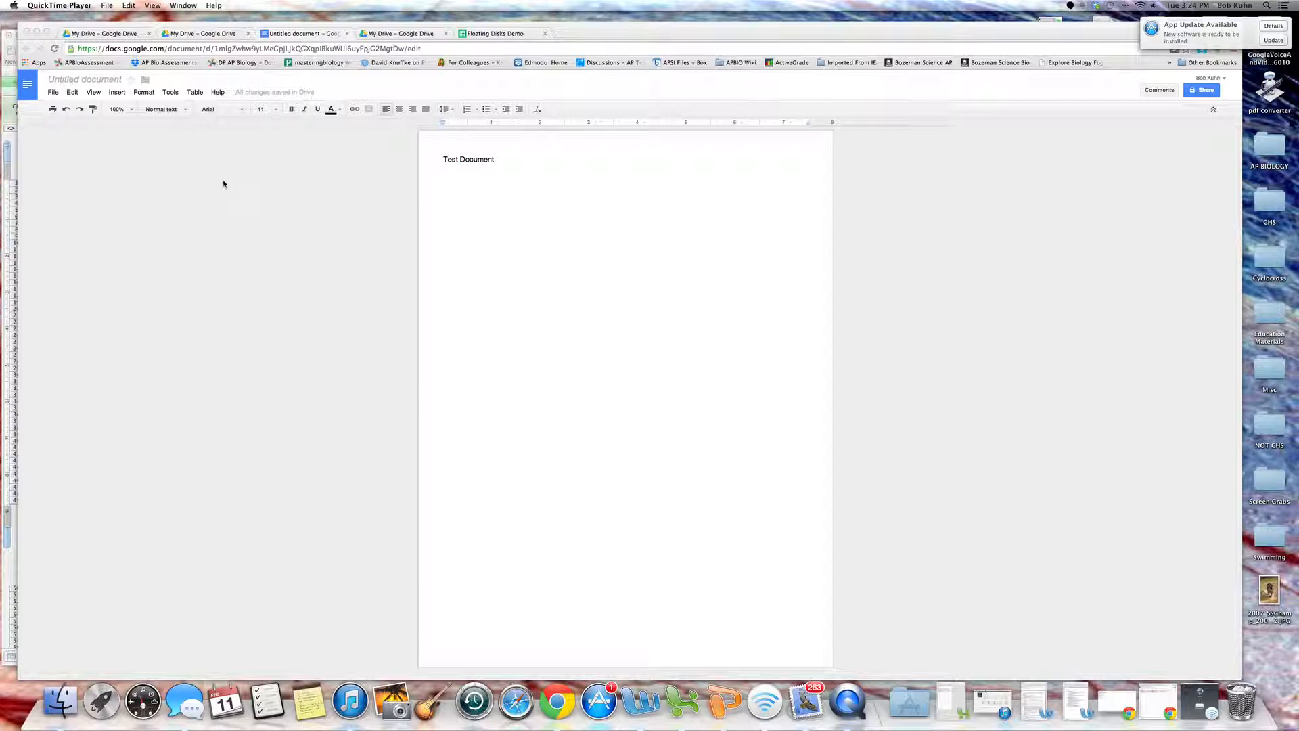
Rename the untitled document as Dummy.
{"action": "left_click", "coordinate": [88, 80]}
{"action": "left_click", "coordinate": [88, 80]}
{"action": "type", "text": "Dummy"}
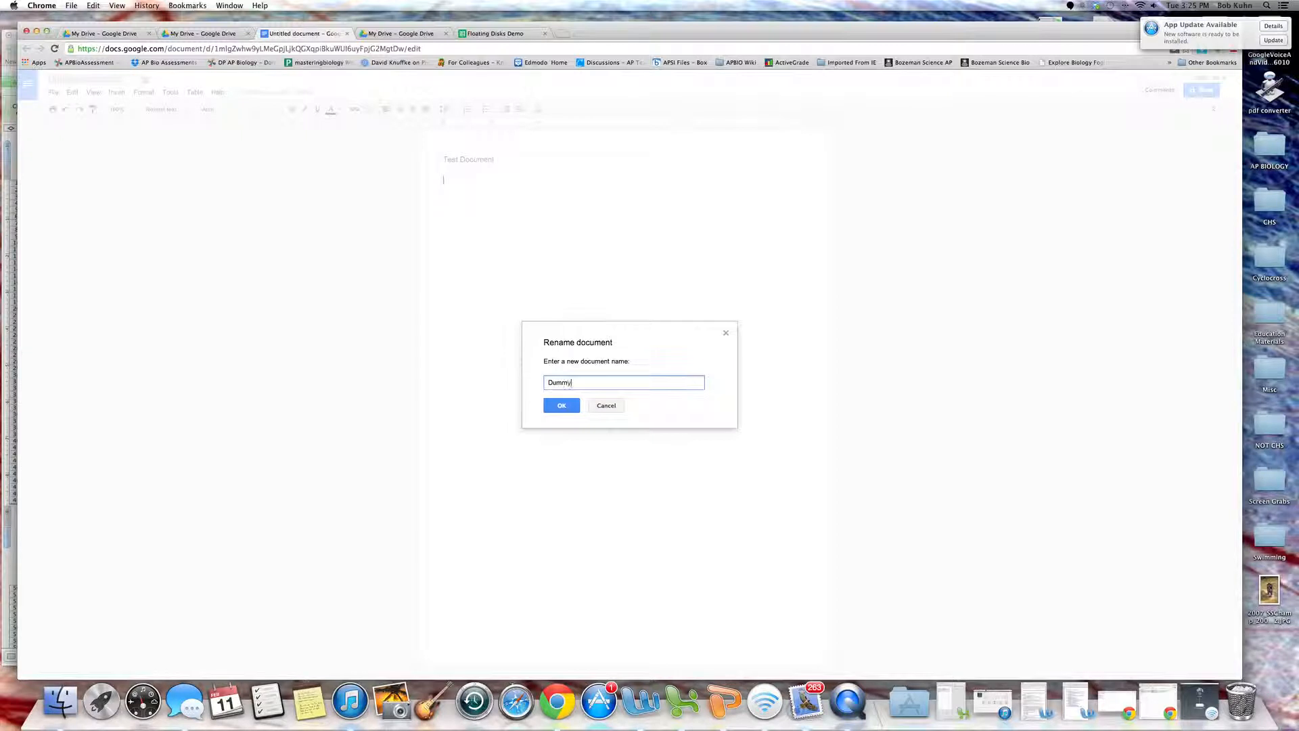
{"action": "left_click", "coordinate": [573, 409]}
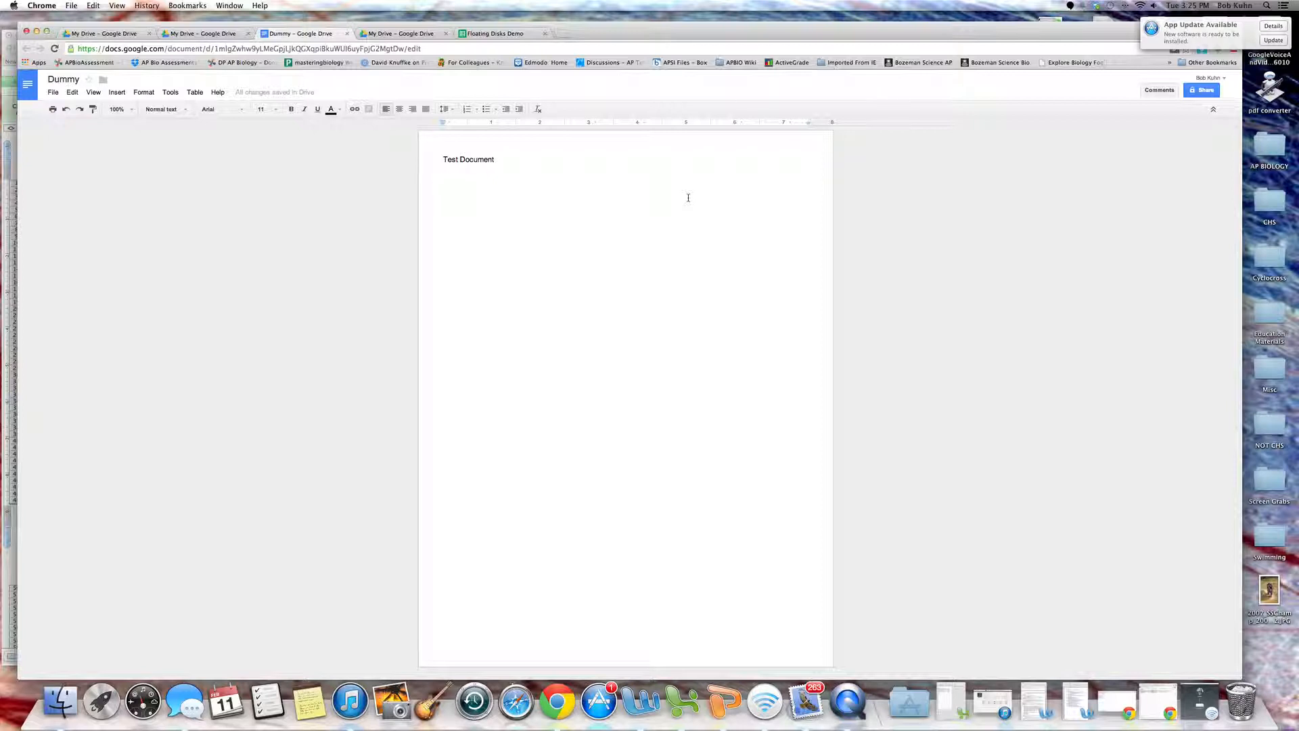
Select the data table A1:C13 in the Floating Disks Demo spreadsheet and open its border options.
{"action": "left_click", "coordinate": [506, 35]}
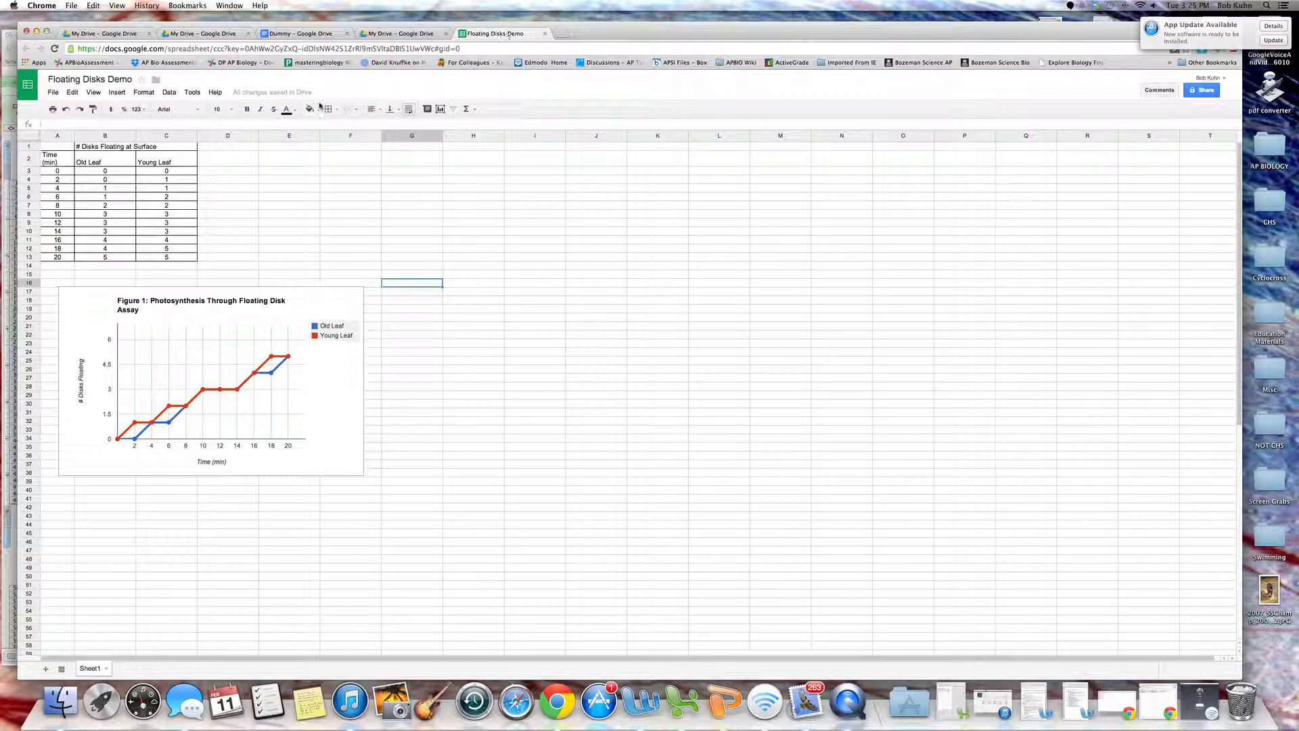
{"action": "left_click_drag", "start_coordinate": [66, 148], "coordinate": [190, 259]}
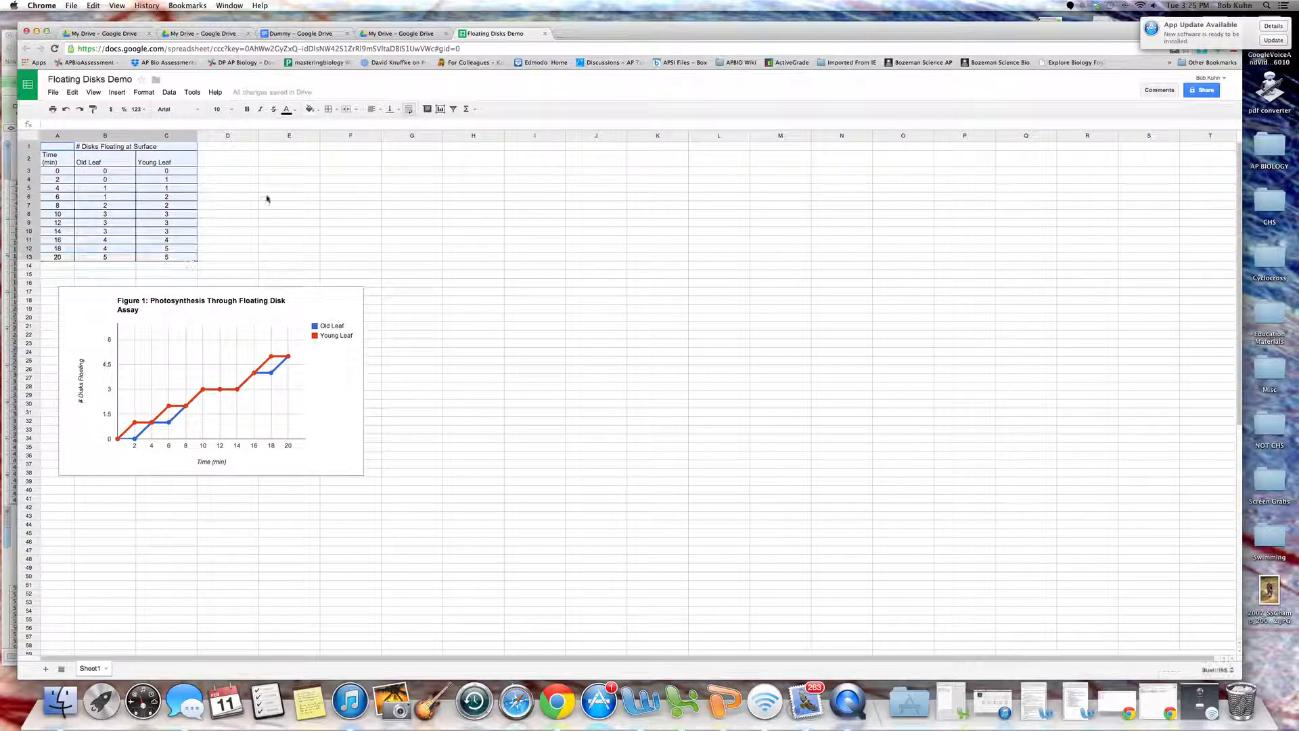
{"action": "left_click", "coordinate": [328, 111]}
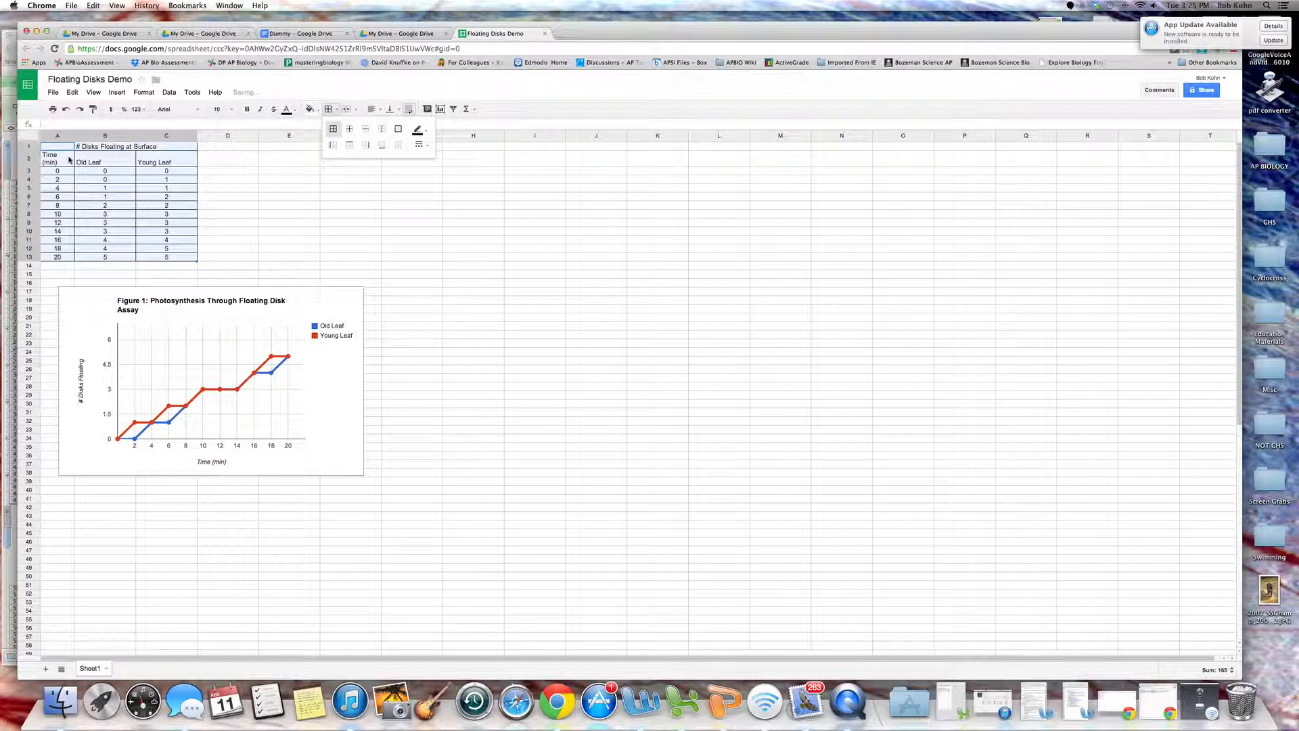
Copy the 13-row by 3-column data table A1:C13 to the web clipboard.
{"action": "left_click_drag", "start_coordinate": [57, 147], "coordinate": [180, 261]}
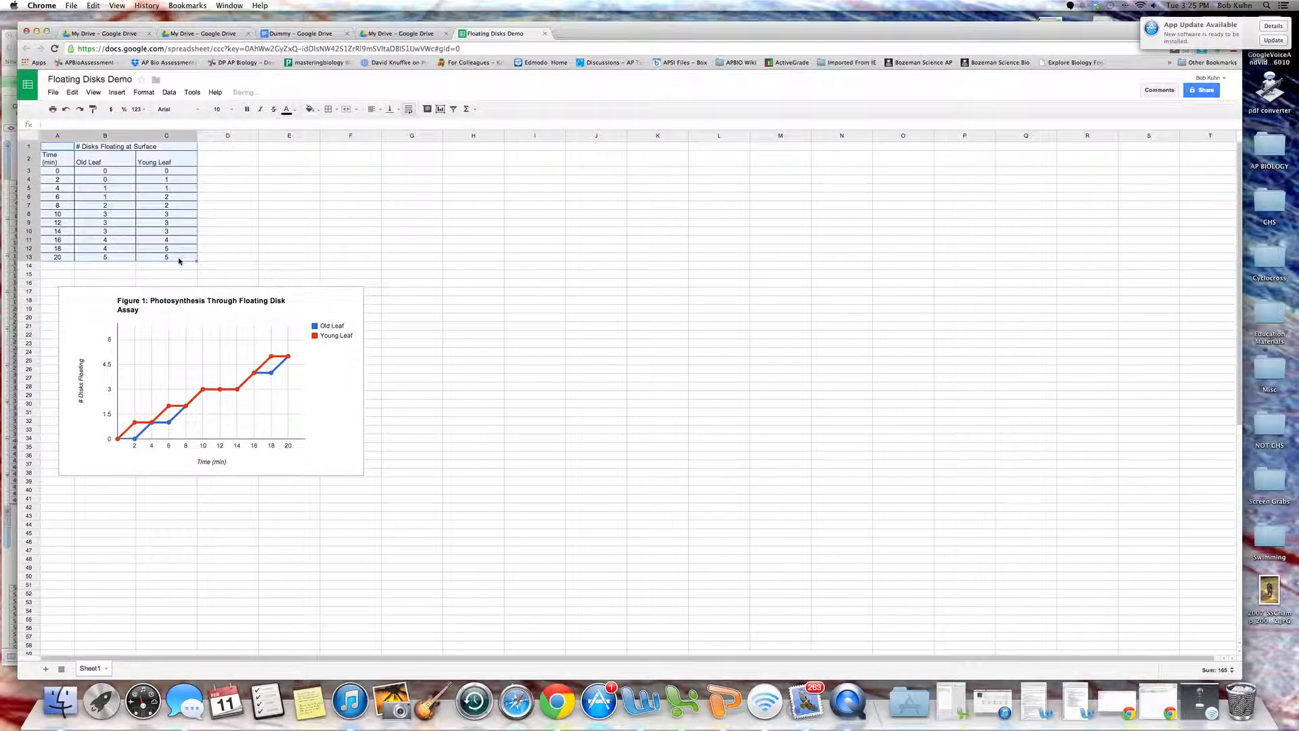
{"action": "left_click", "coordinate": [73, 93]}
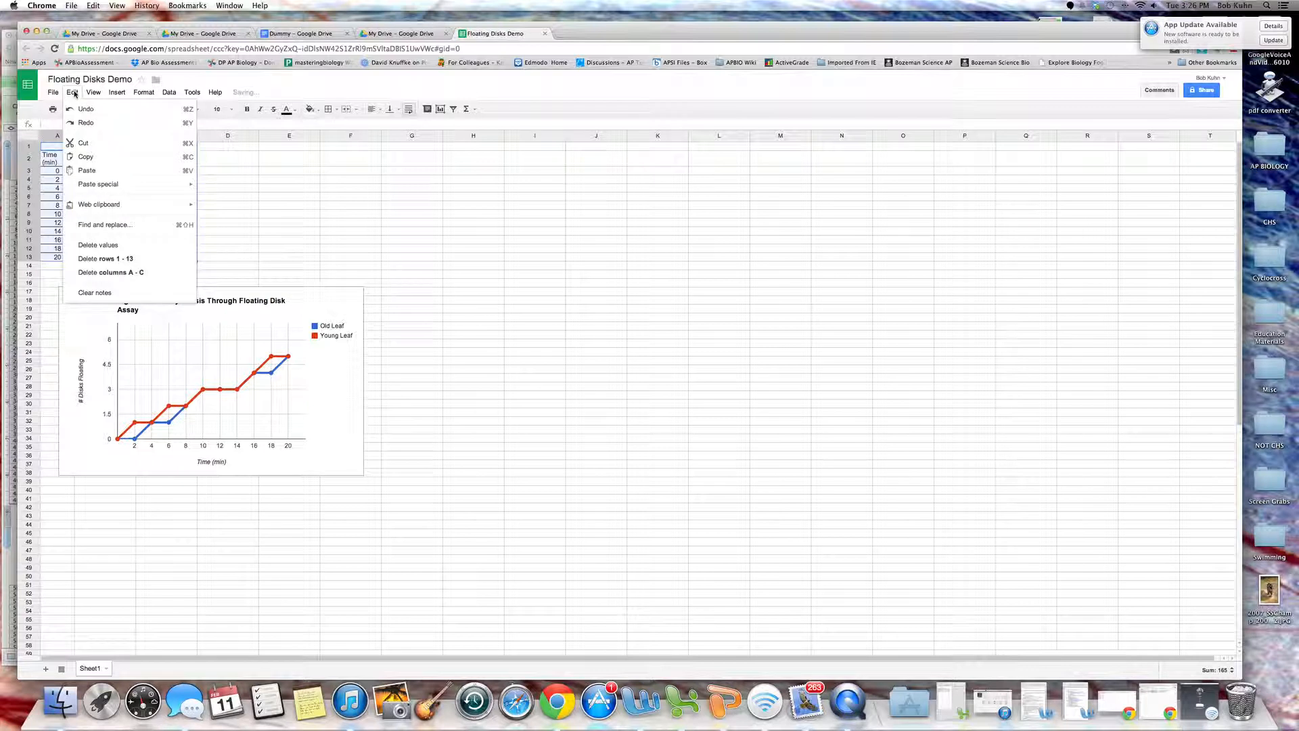
{"action": "mouse_move", "coordinate": [108, 205]}
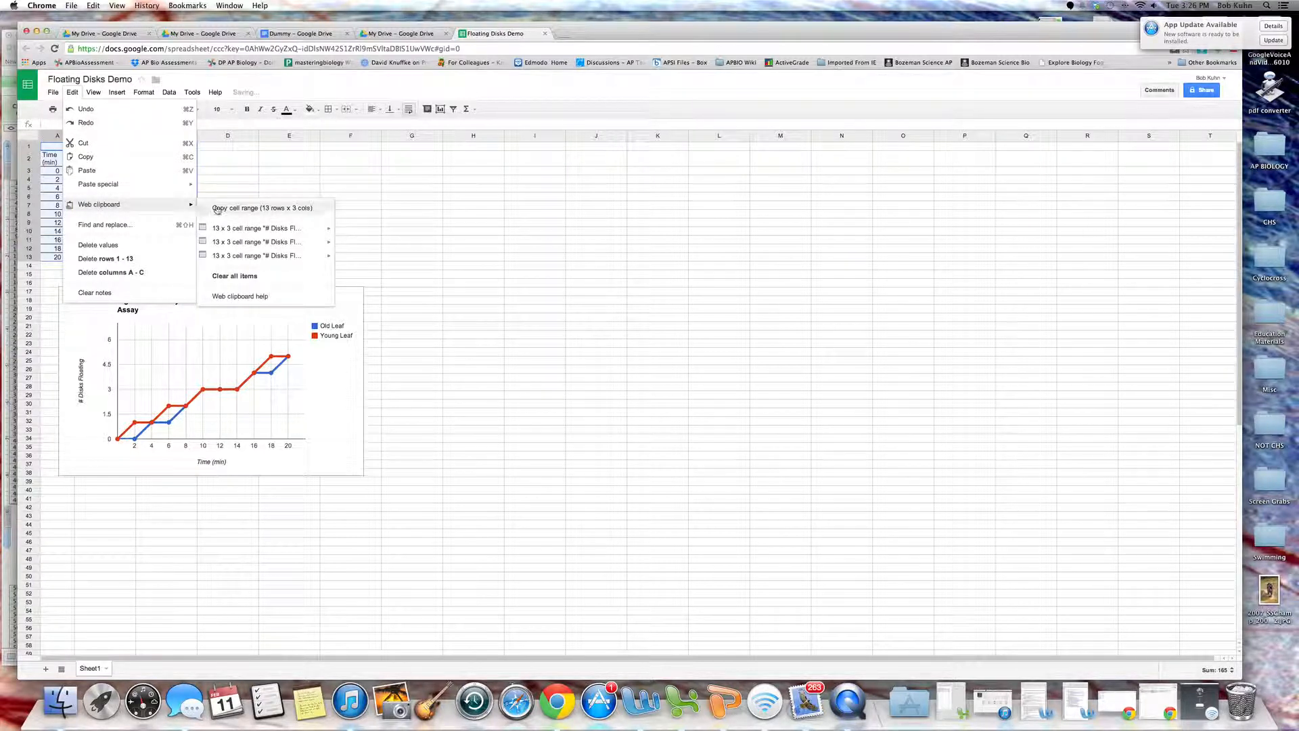
{"action": "left_click", "coordinate": [210, 208]}
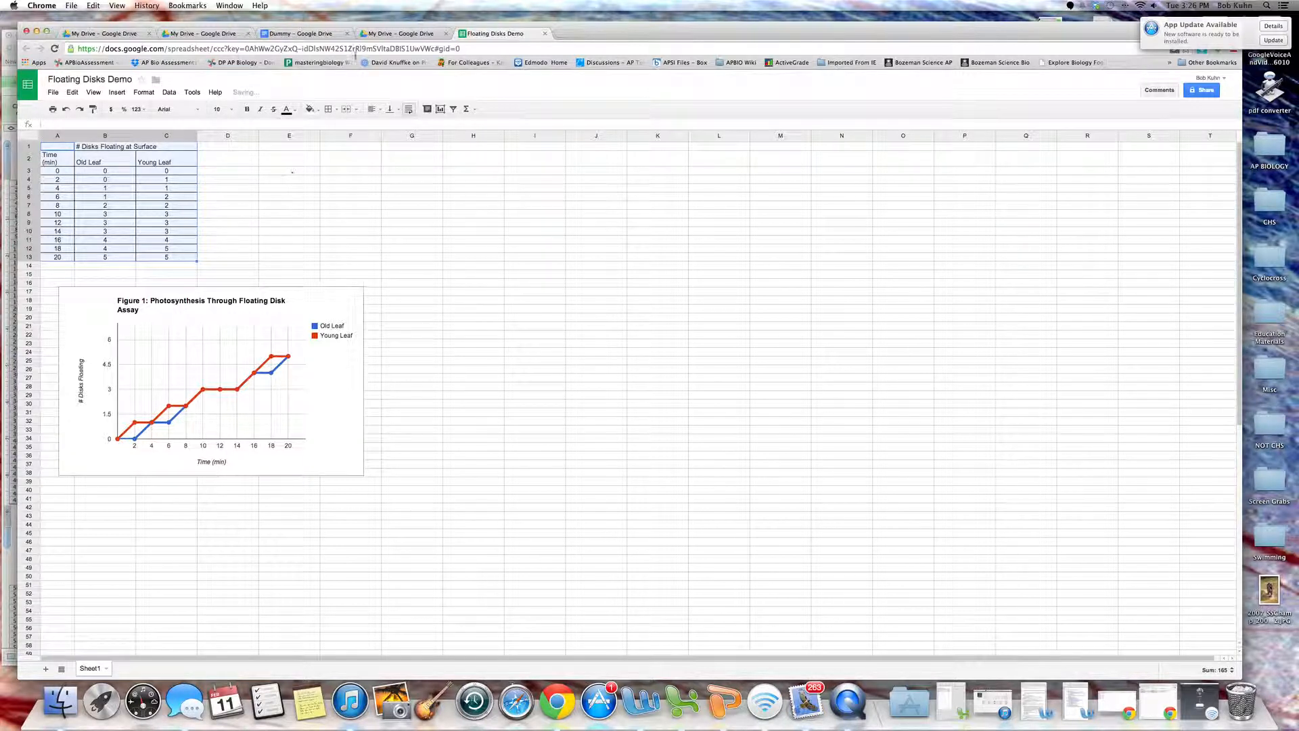
Paste the 13 x 3 cell range from the web clipboard into the Dummy document, and narrow its Old Leaf column.
{"action": "left_click", "coordinate": [298, 33]}
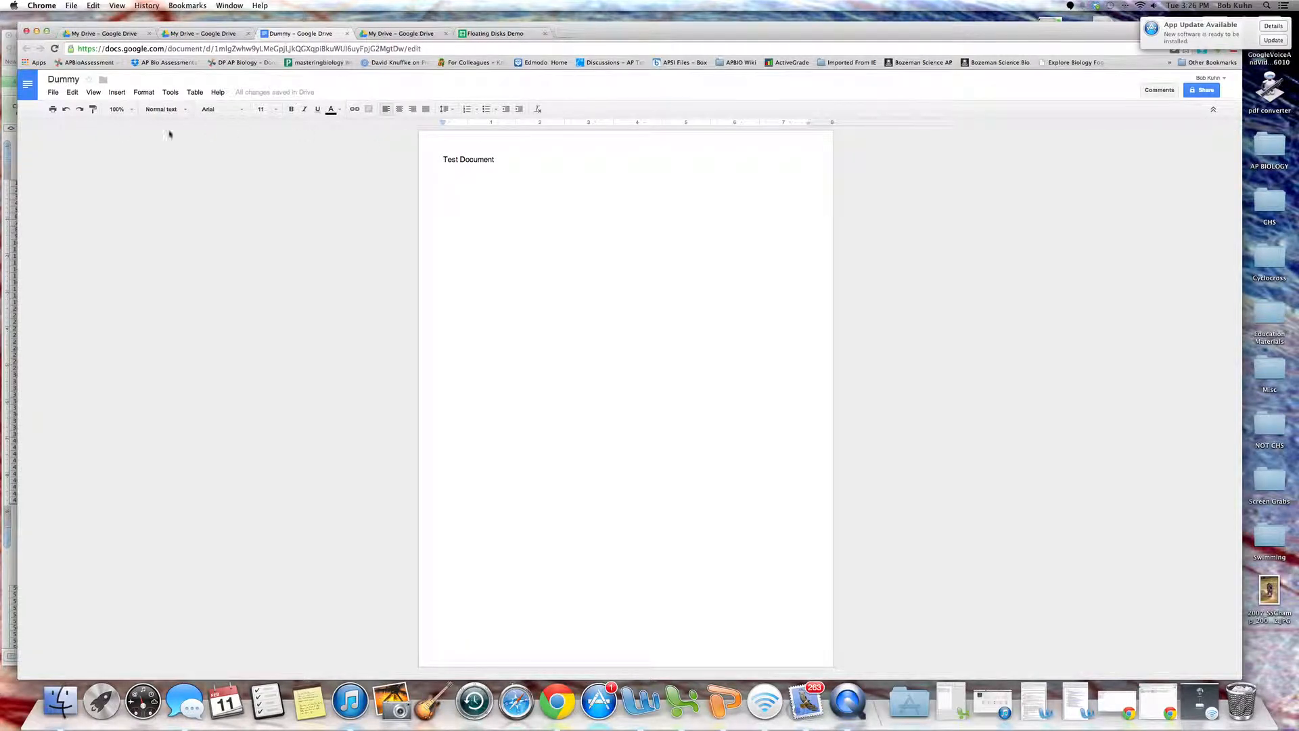
{"action": "left_click", "coordinate": [72, 93]}
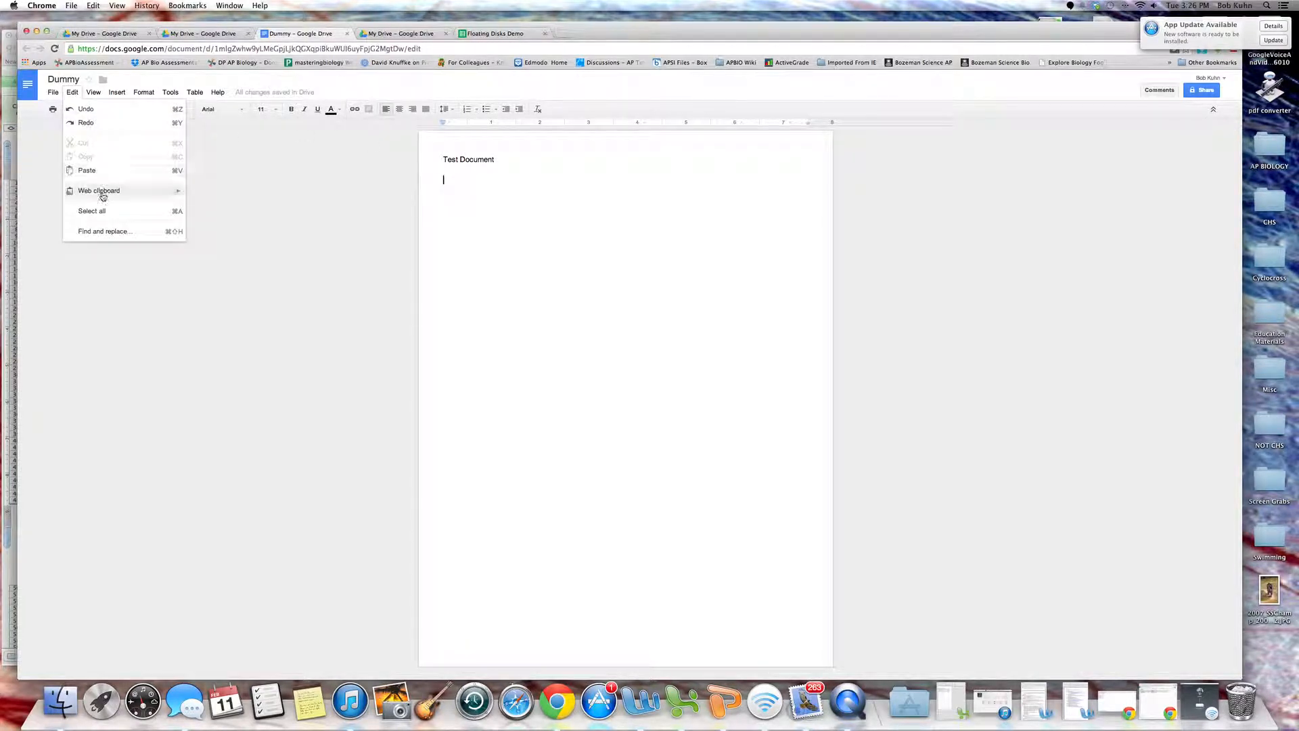
{"action": "mouse_move", "coordinate": [101, 192]}
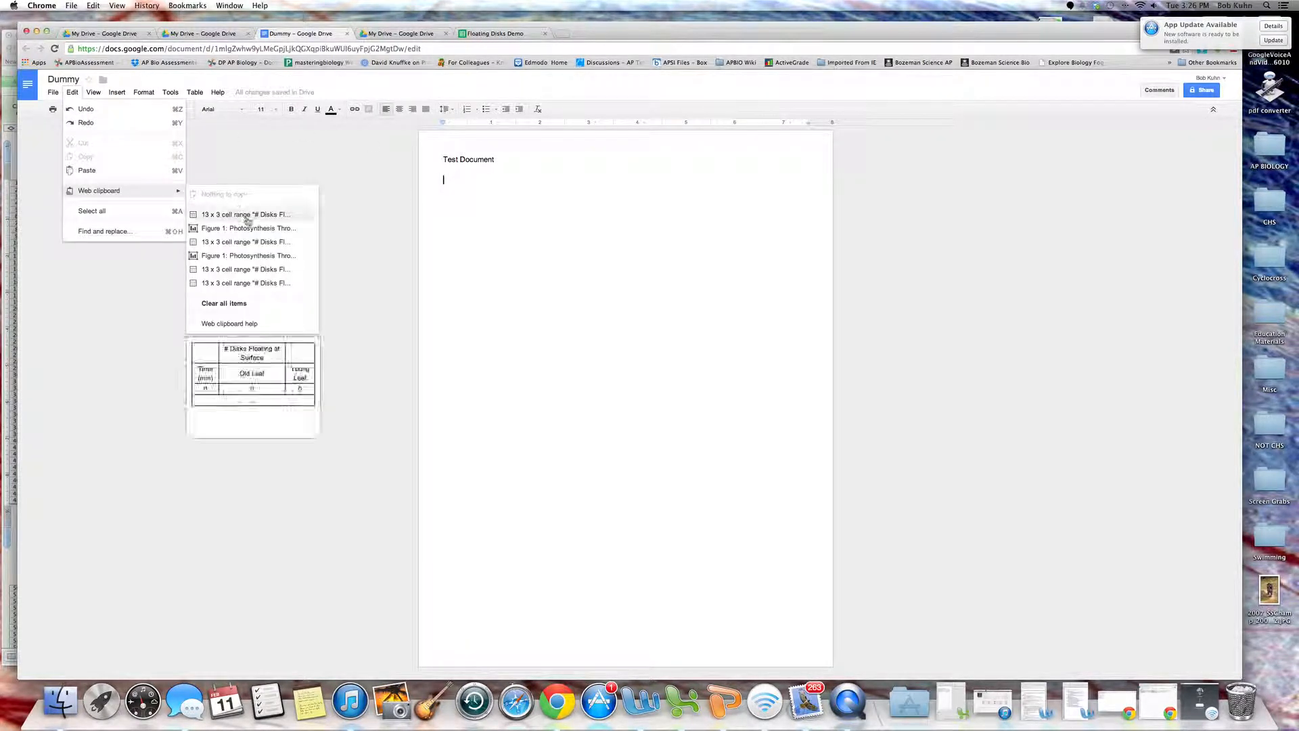
{"action": "left_click", "coordinate": [244, 215]}
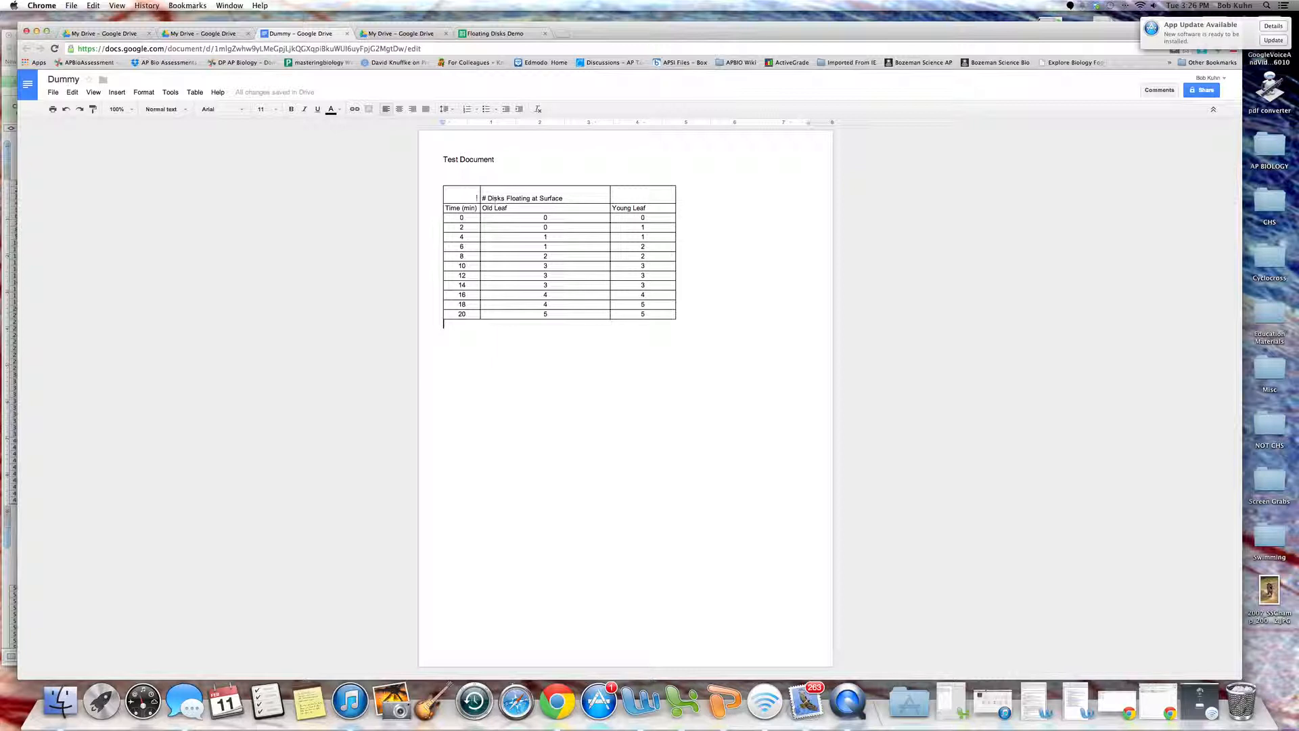
{"action": "left_click_drag", "start_coordinate": [481, 195], "coordinate": [484, 194]}
{"action": "mouse_move", "coordinate": [609, 194]}
{"action": "left_mouse_down"}
{"action": "mouse_move", "coordinate": [565, 194]}
{"action": "mouse_move", "coordinate": [584, 193]}
{"action": "left_mouse_up"}
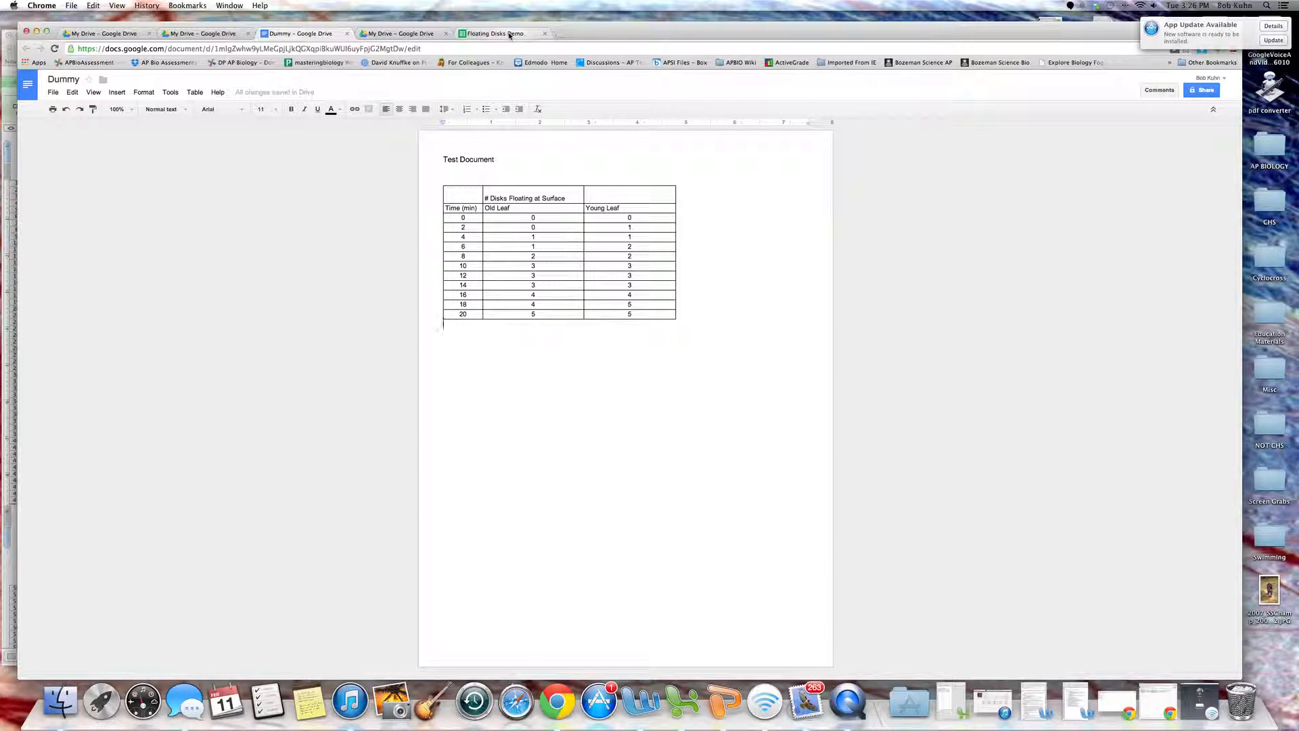
Look through the table editing options for the pasted table, and add a blank line below it.
{"action": "left_click_drag", "start_coordinate": [449, 194], "coordinate": [666, 316]}
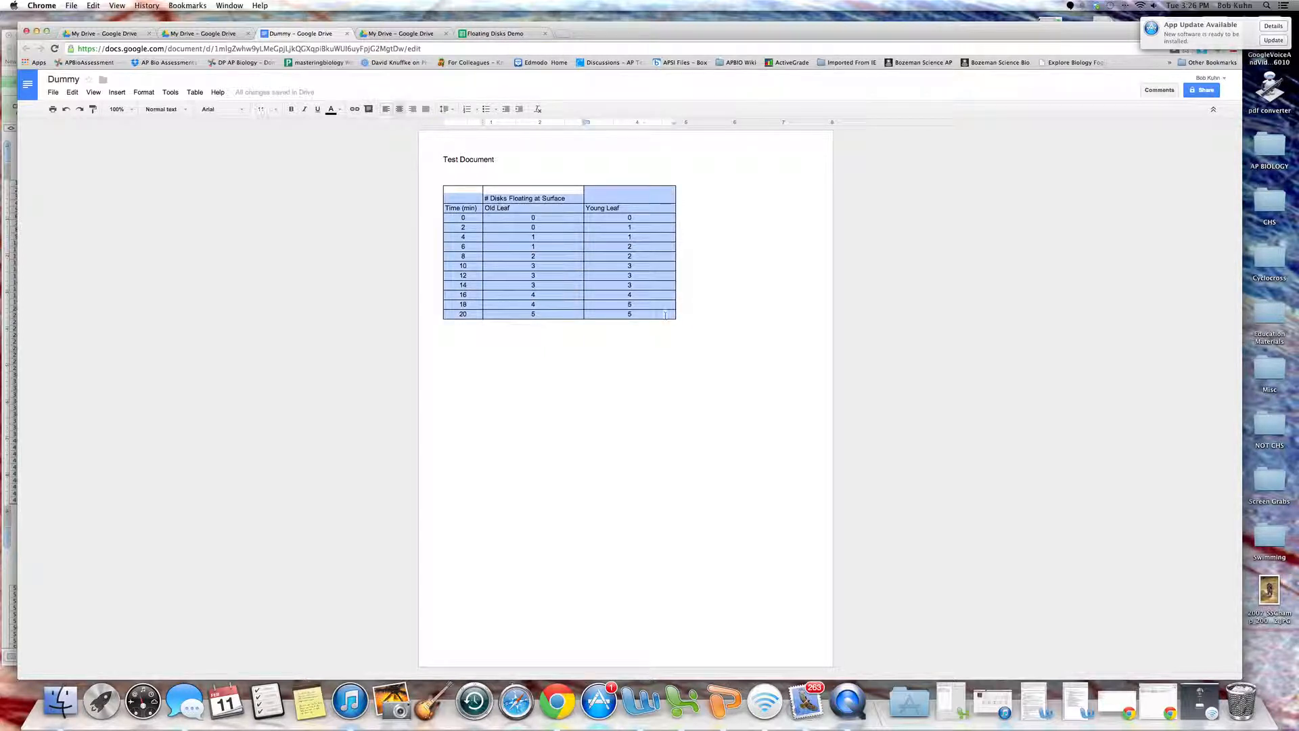
{"action": "left_click", "coordinate": [634, 301]}
{"action": "left_click", "coordinate": [195, 92]}
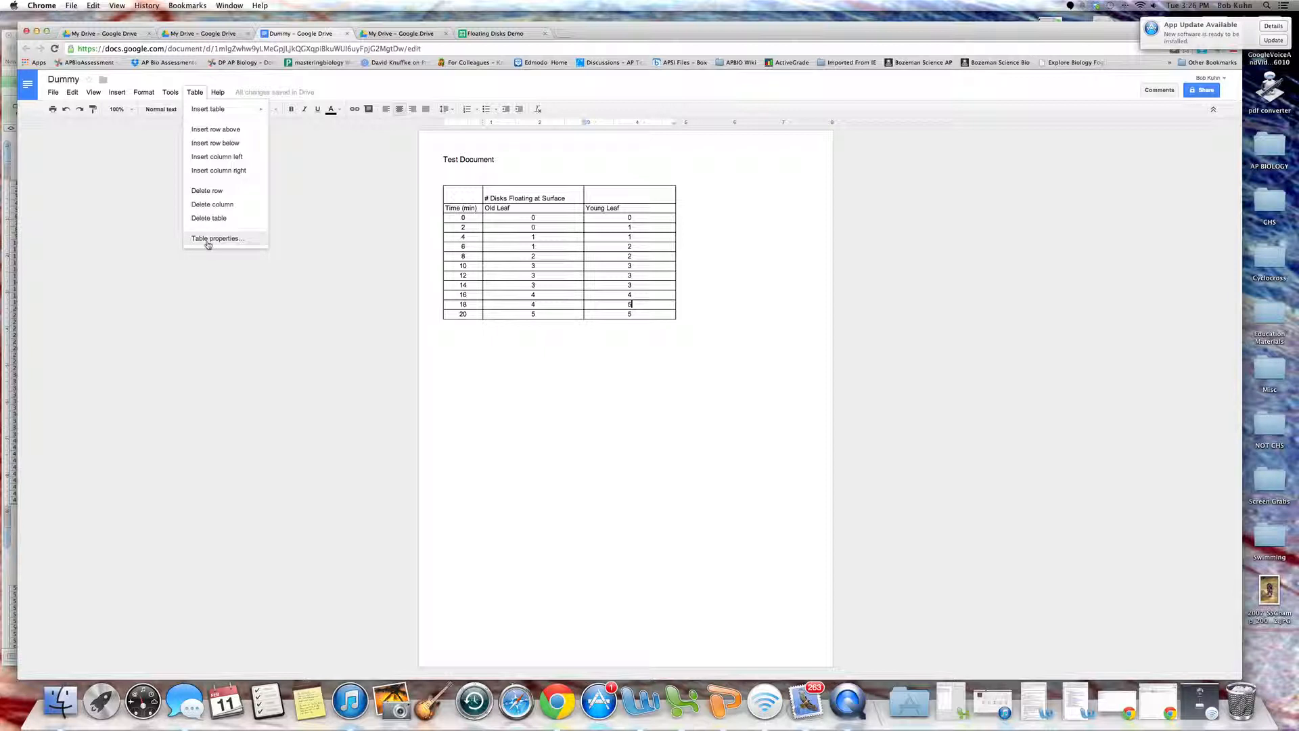
{"action": "left_click", "coordinate": [496, 379]}
{"action": "key", "text": "Return"}
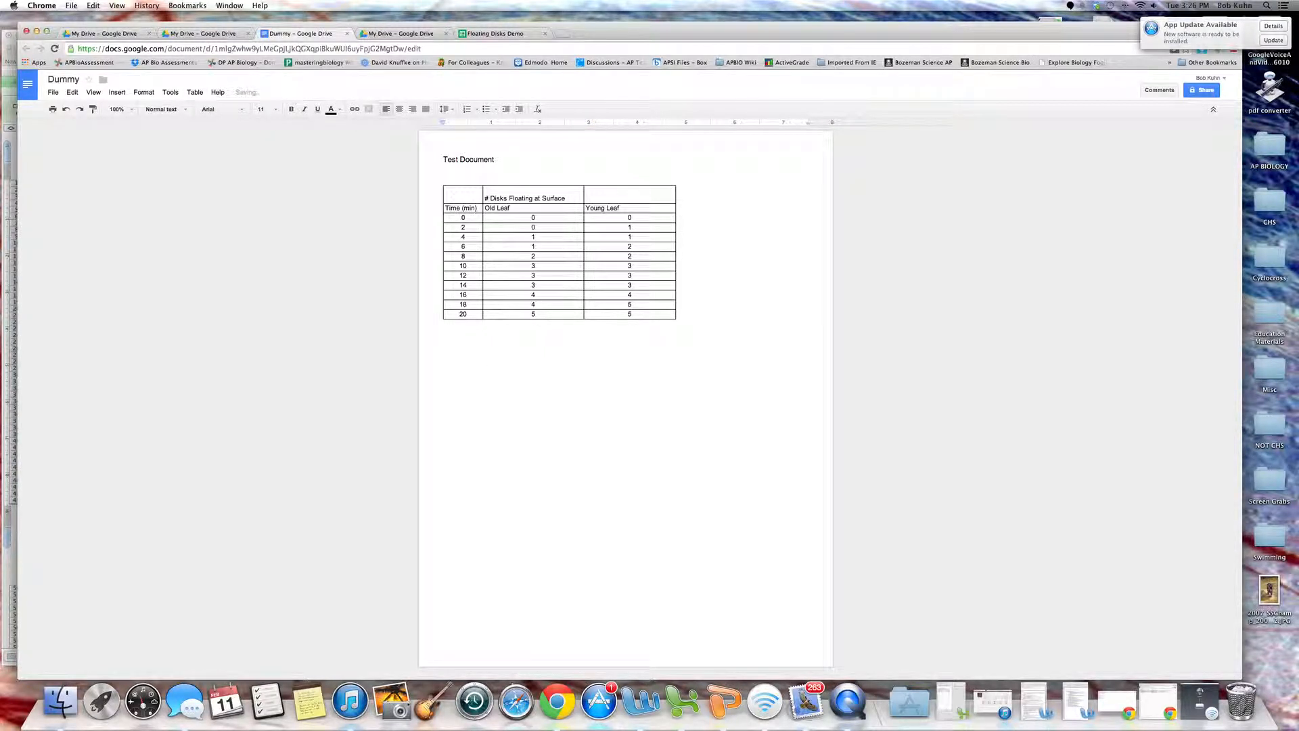
Copy the Figure 1 line chart from the Floating Disks Demo spreadsheet.
{"action": "left_click", "coordinate": [497, 33]}
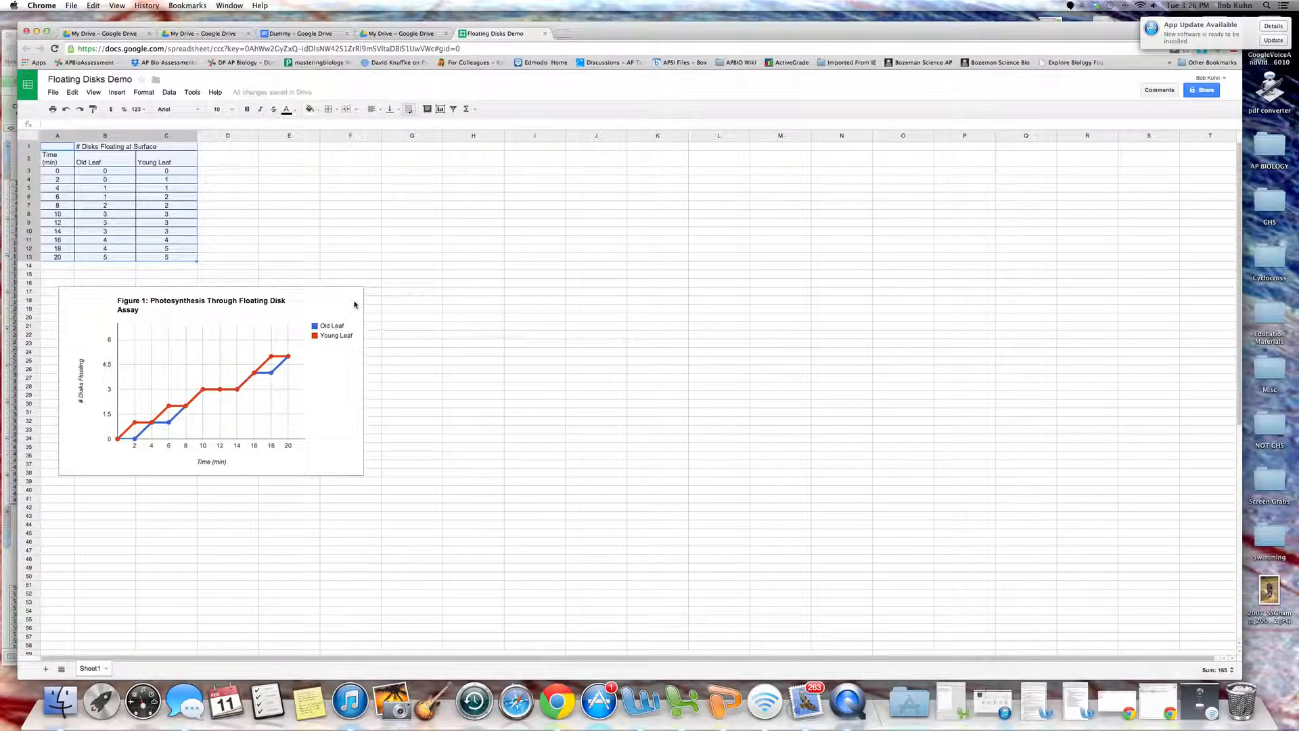
{"action": "left_click", "coordinate": [377, 294]}
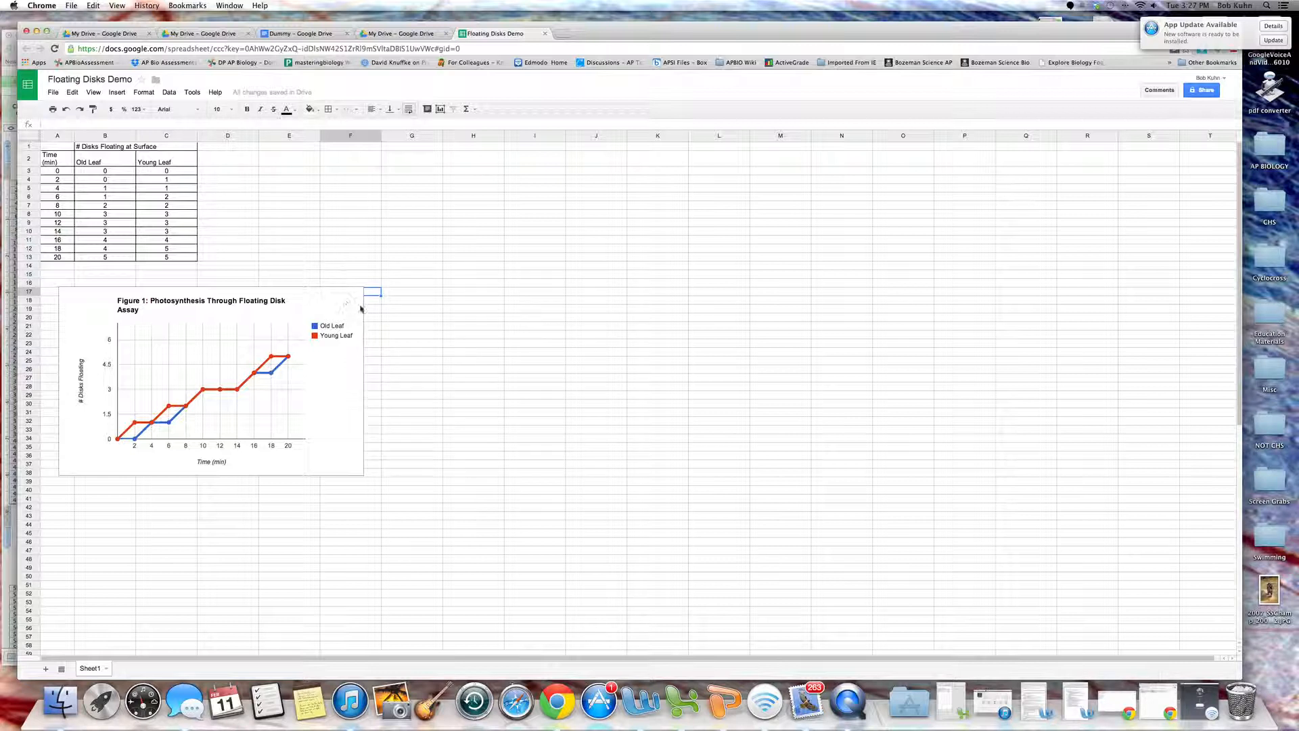
{"action": "left_click", "coordinate": [359, 303]}
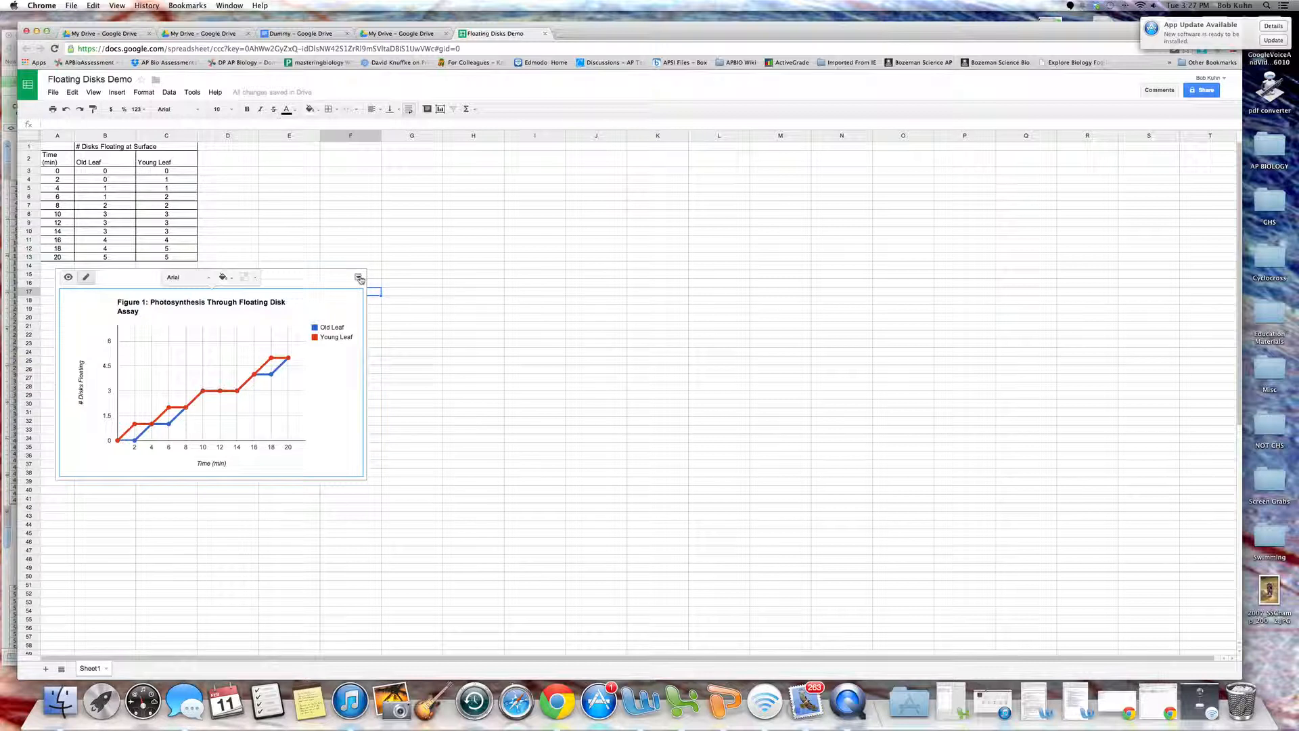
{"action": "left_click", "coordinate": [358, 278]}
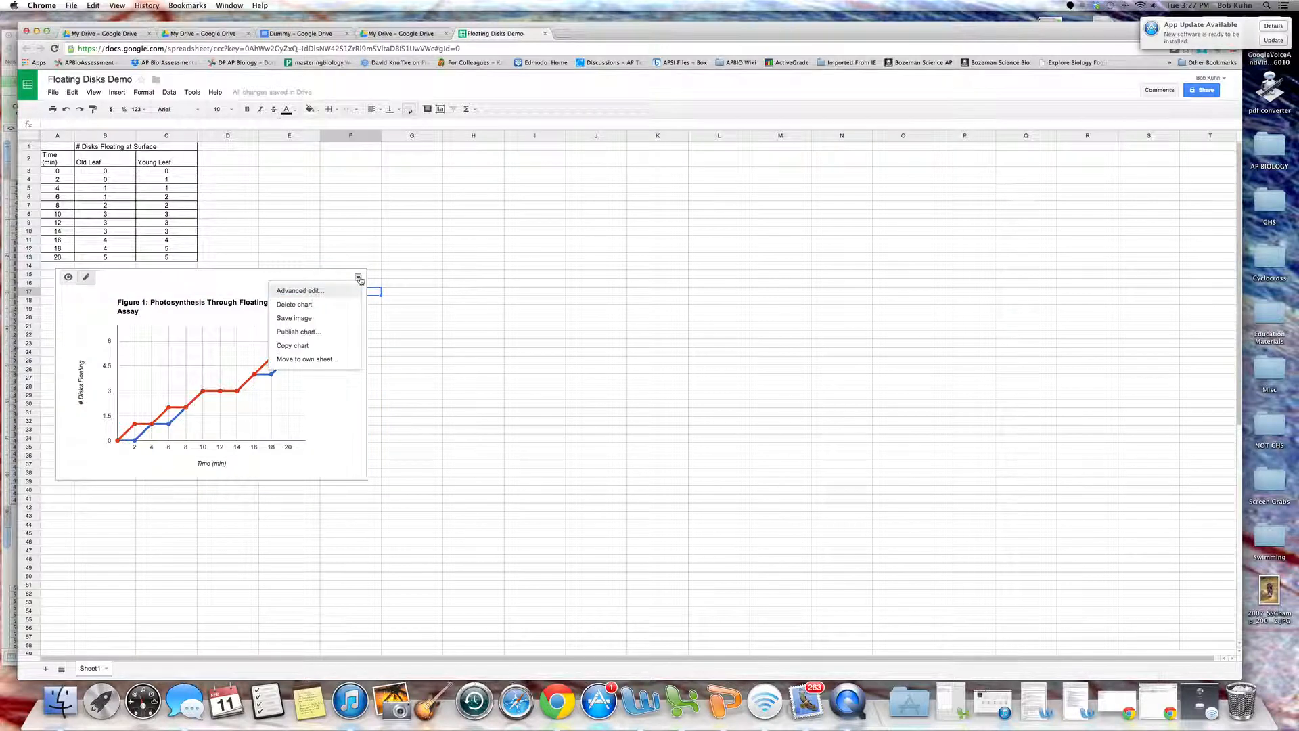
{"action": "left_click", "coordinate": [302, 345]}
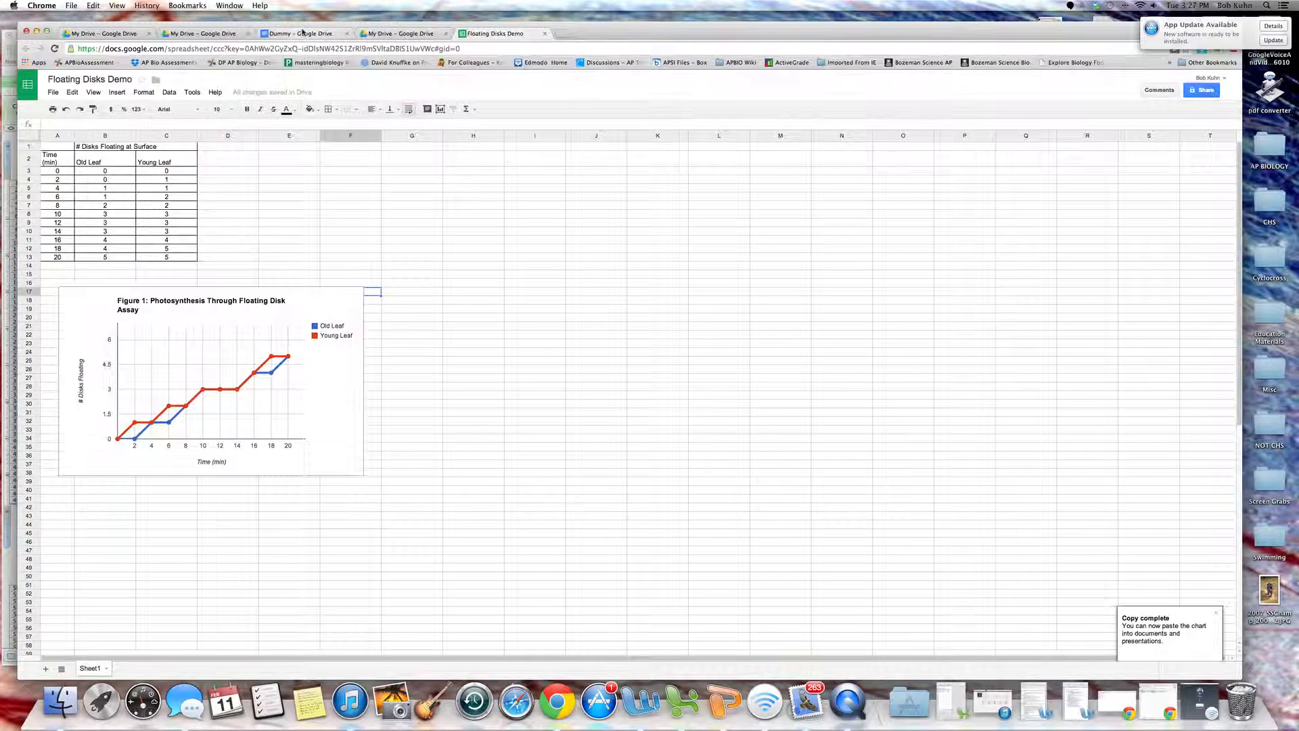
Paste the copied Figure 1 chart into the Dummy document below the table.
{"action": "left_click", "coordinate": [302, 34]}
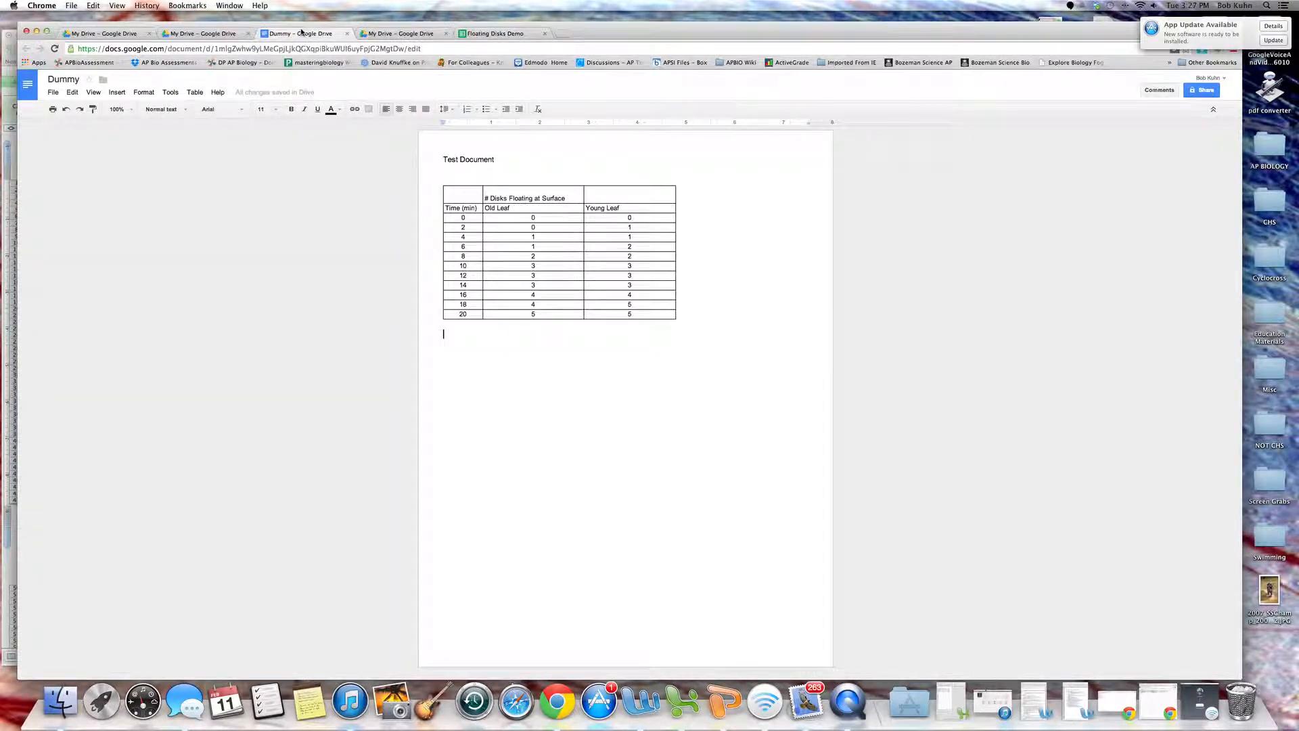
{"action": "left_click", "coordinate": [72, 92]}
{"action": "left_click", "coordinate": [87, 171]}
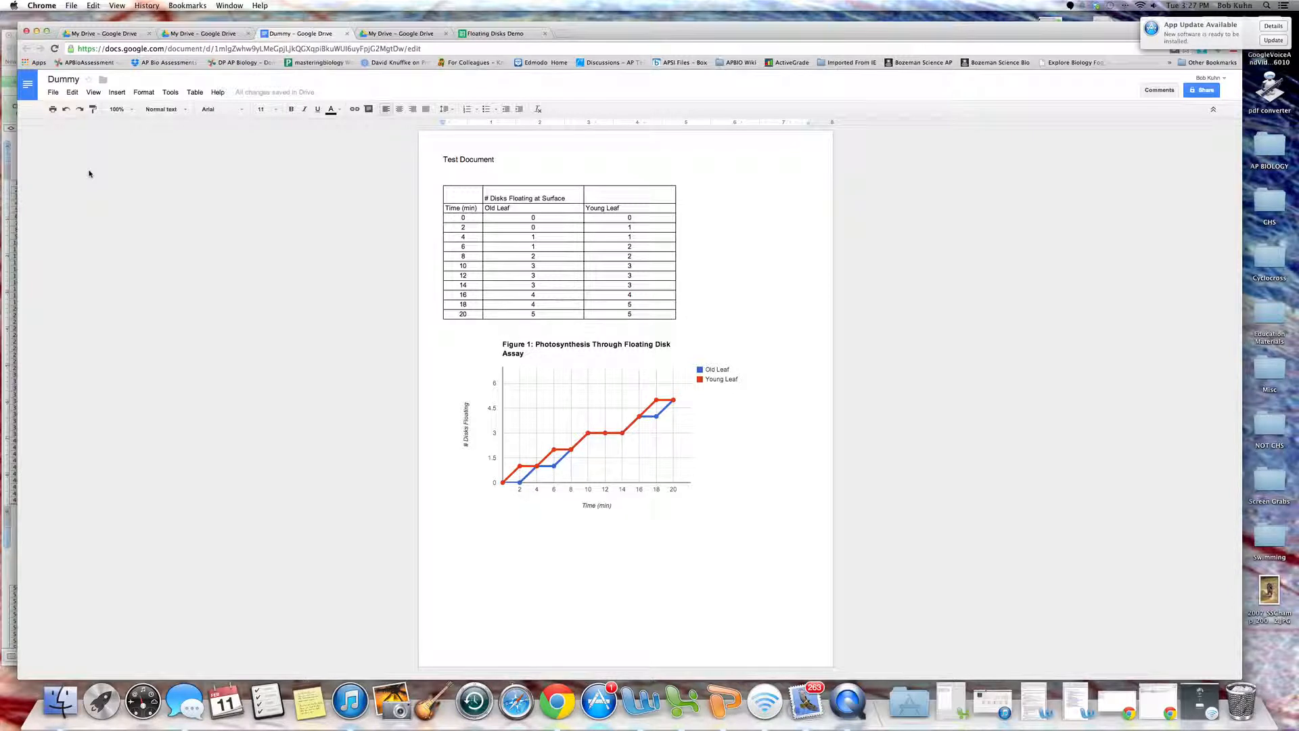
Set the pasted chart to wrap text and move it slightly lower beneath the table.
{"action": "left_click", "coordinate": [598, 395]}
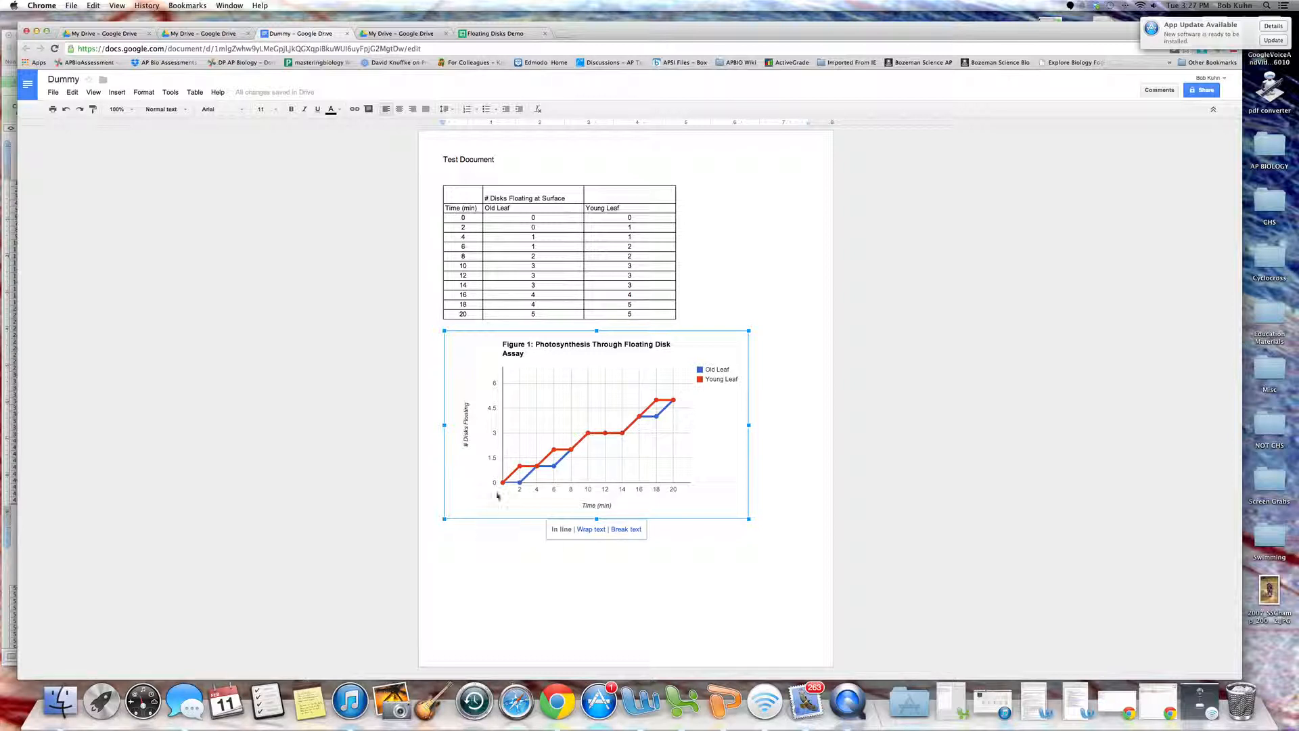
{"action": "left_click", "coordinate": [588, 531]}
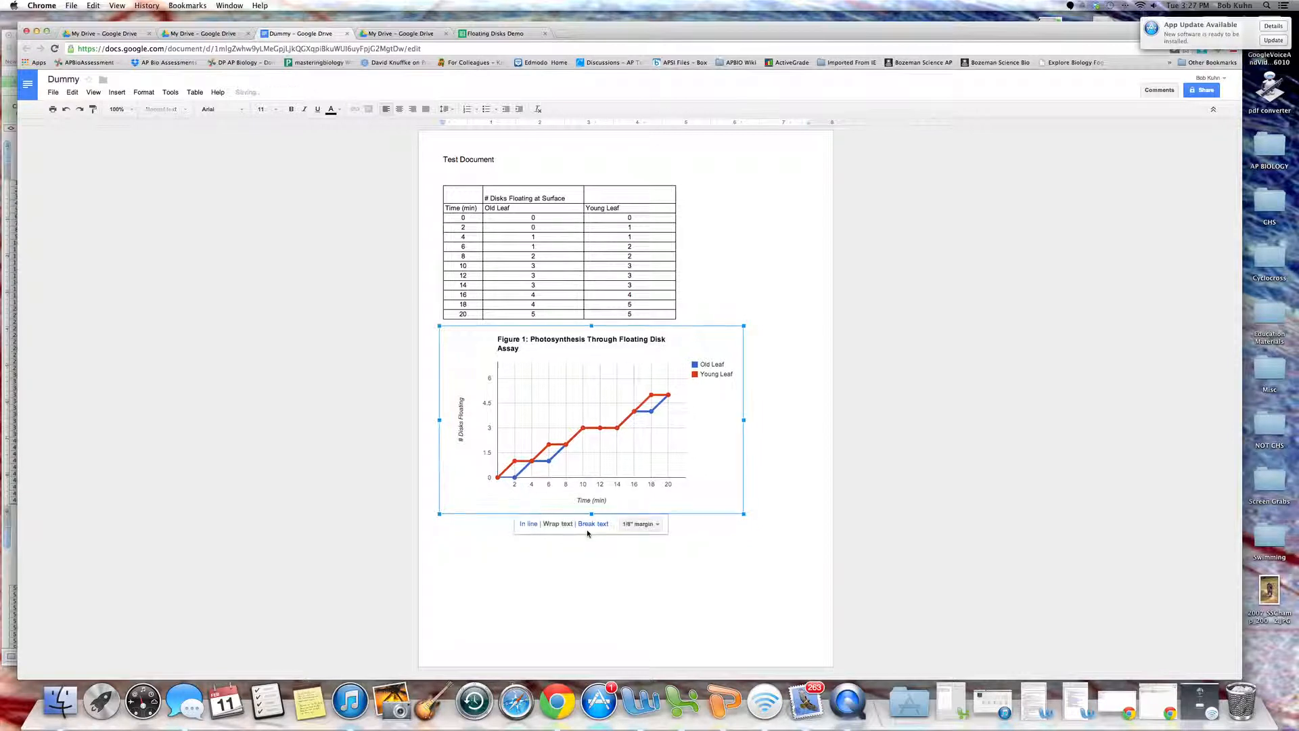
{"action": "left_click", "coordinate": [716, 554]}
{"action": "mouse_move", "coordinate": [609, 433]}
{"action": "left_mouse_down"}
{"action": "mouse_move", "coordinate": [633, 483]}
{"action": "mouse_move", "coordinate": [702, 489]}
{"action": "mouse_move", "coordinate": [634, 443]}
{"action": "mouse_move", "coordinate": [606, 445]}
{"action": "left_mouse_up"}
{"action": "left_click", "coordinate": [583, 571]}
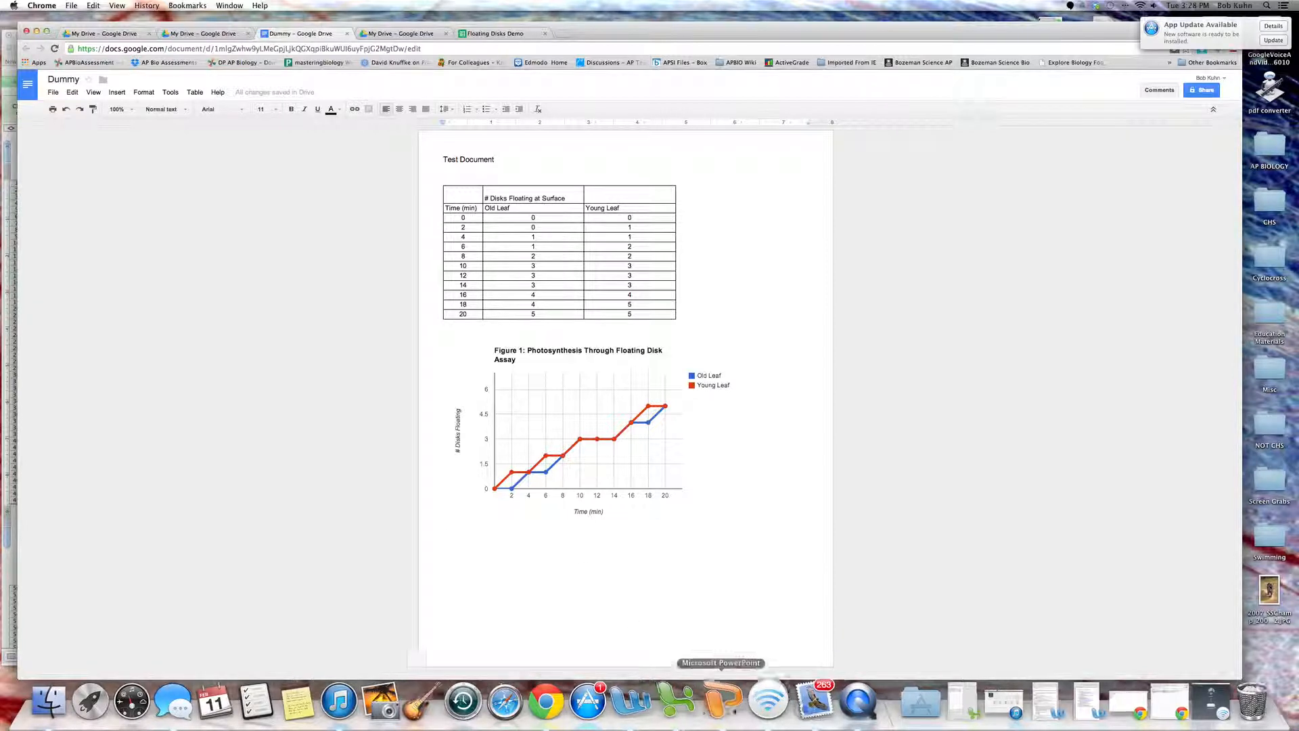
Switch to Microsoft Excel and apply heavier borders to every cell of the interphase and mitosis table A1:B11.
{"action": "left_click", "coordinate": [680, 704]}
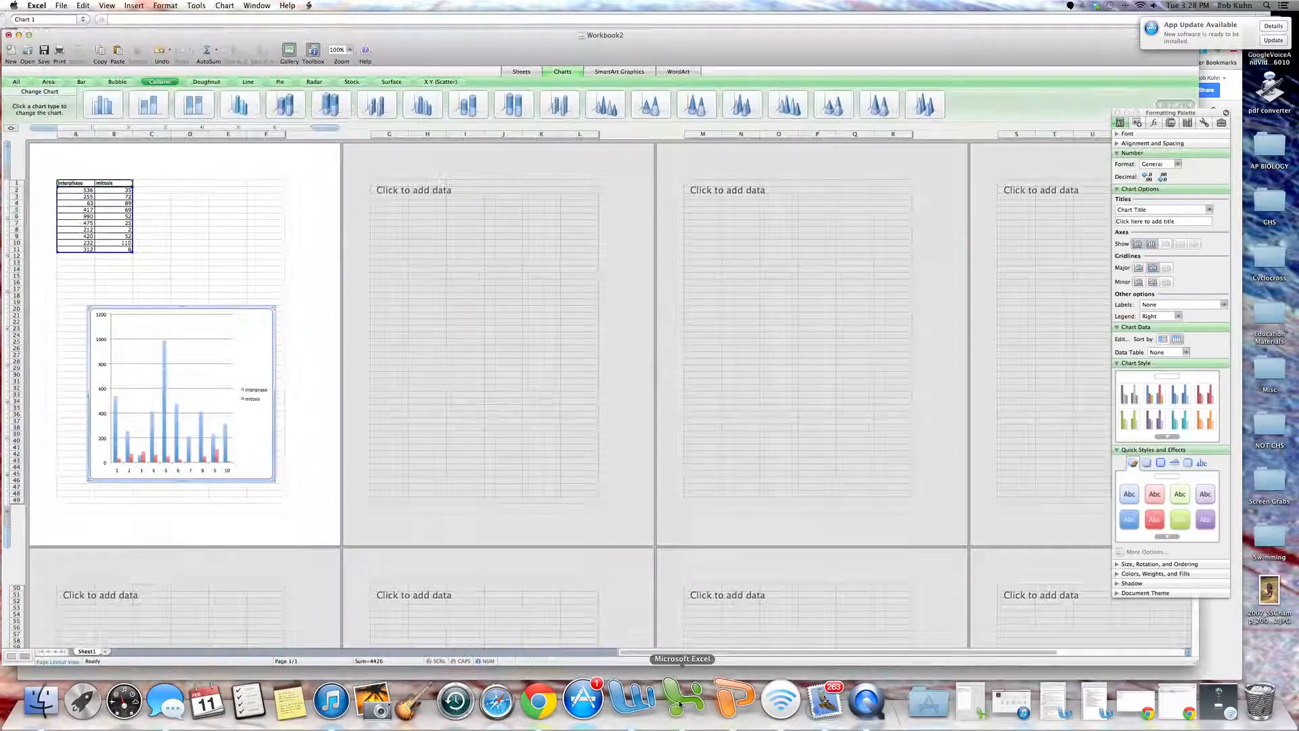
{"action": "left_click", "coordinate": [162, 242]}
{"action": "left_click_drag", "start_coordinate": [82, 183], "coordinate": [125, 249]}
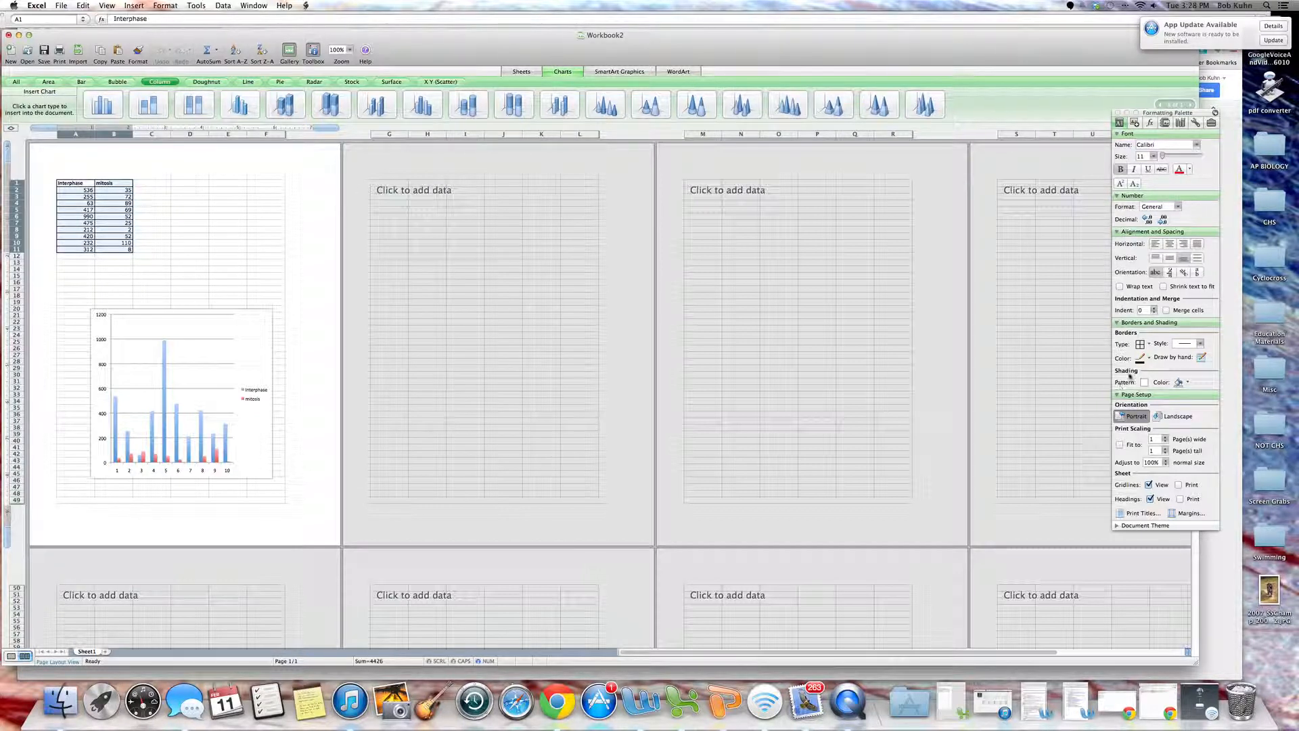
{"action": "left_click", "coordinate": [1148, 344]}
{"action": "left_click", "coordinate": [1155, 369]}
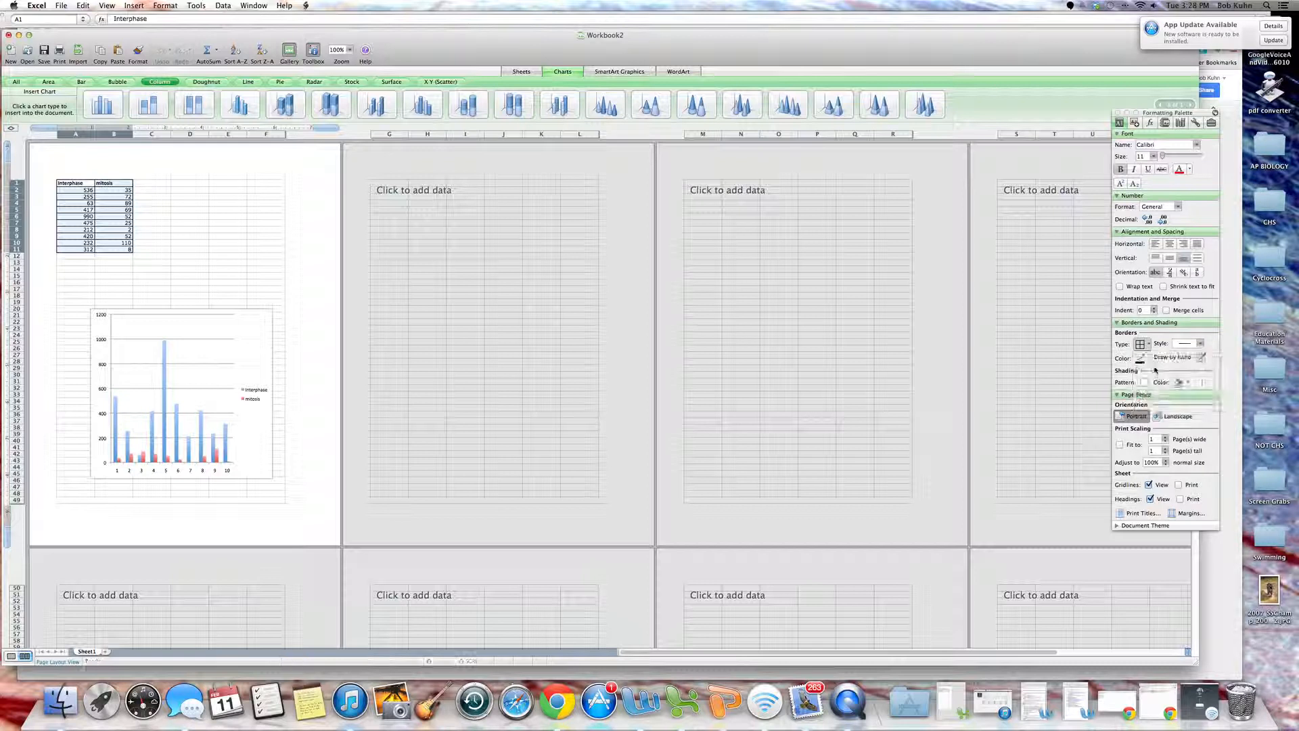
{"action": "left_click", "coordinate": [1200, 343]}
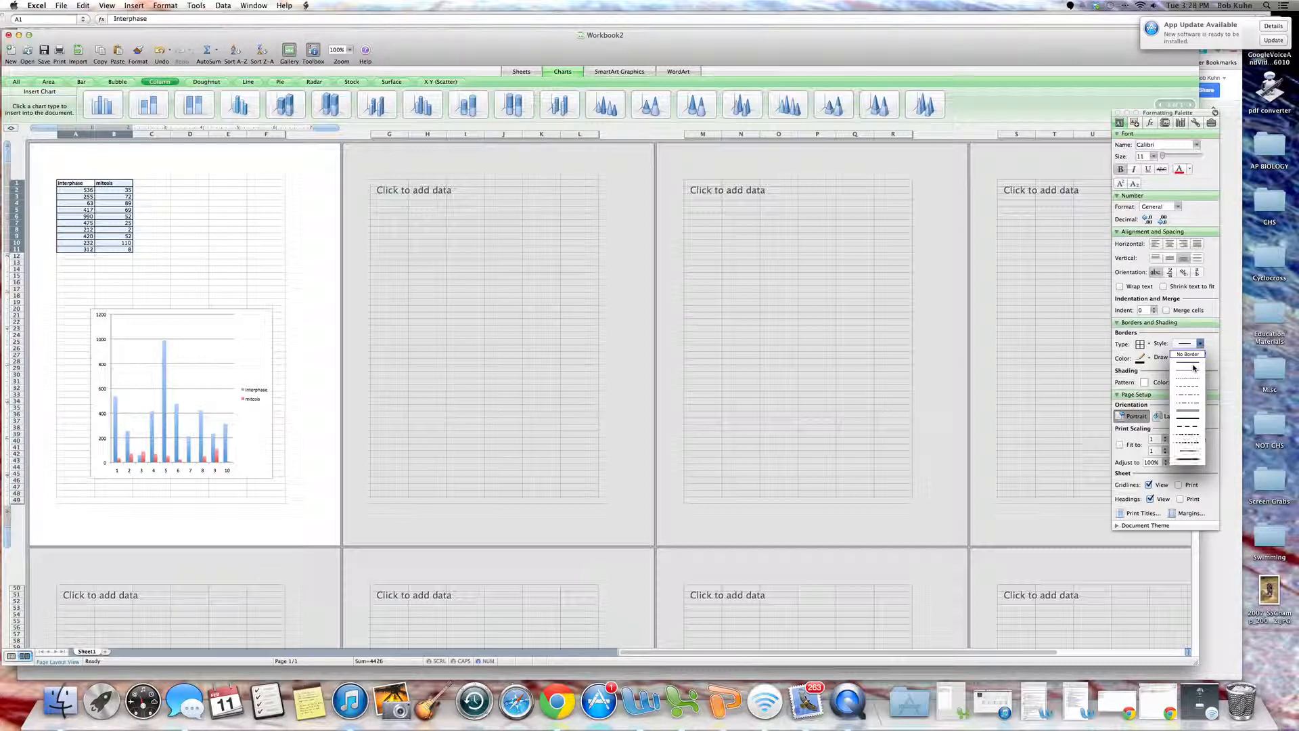
{"action": "left_click", "coordinate": [1198, 421]}
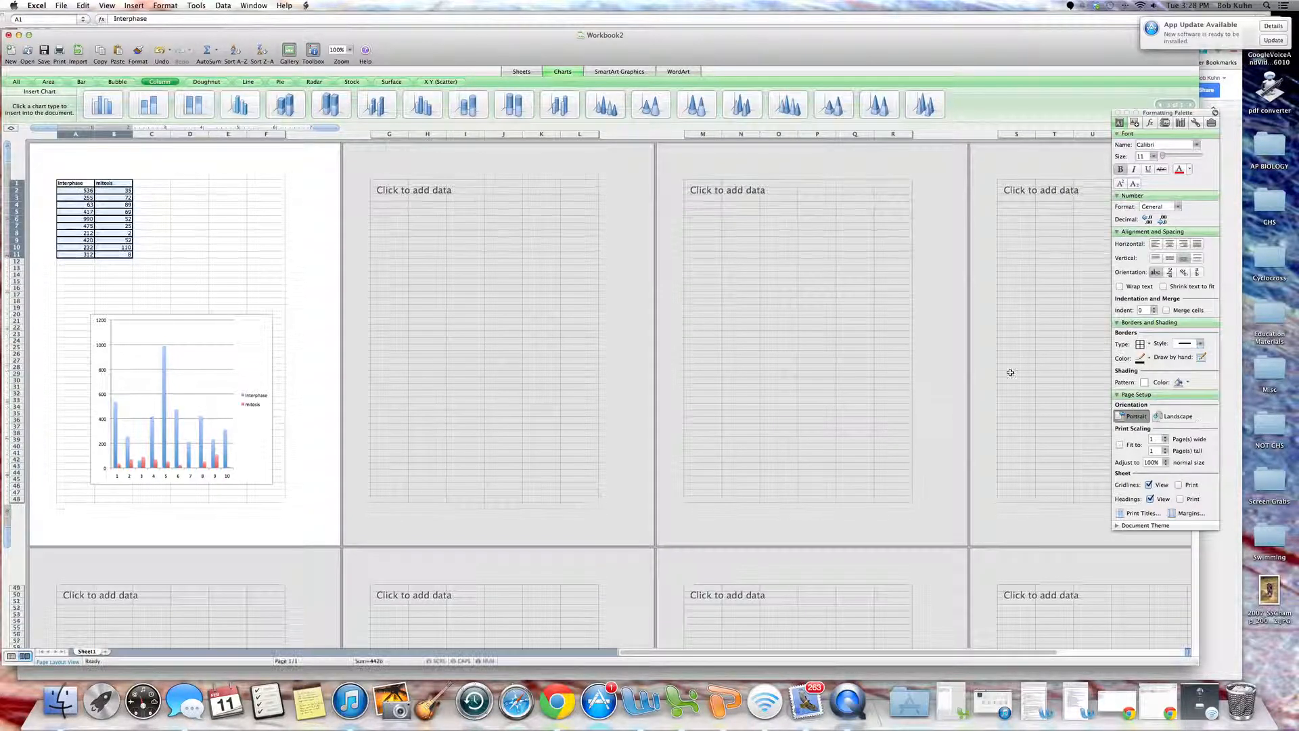
Try other border types and a different line style on the header cells A1:B1.
{"action": "left_click", "coordinate": [274, 269]}
{"action": "left_click_drag", "start_coordinate": [76, 184], "coordinate": [113, 183]}
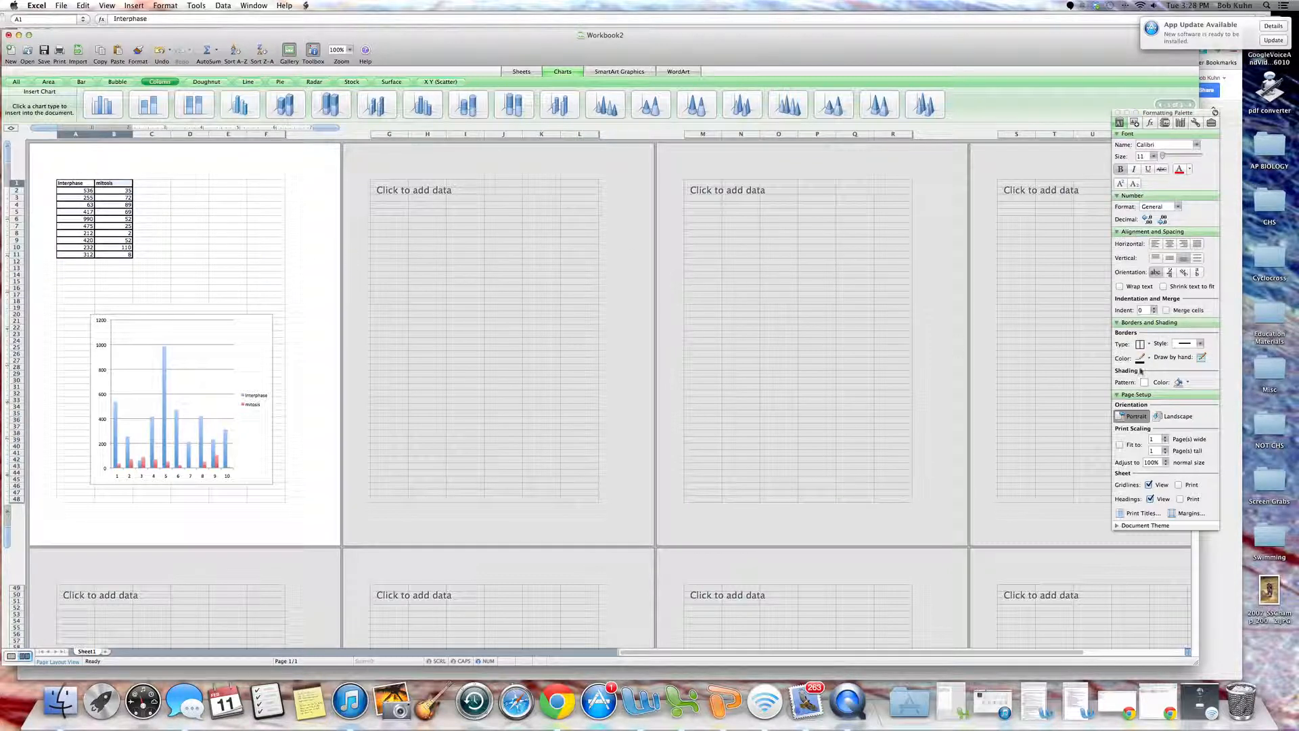
{"action": "left_click", "coordinate": [1148, 344]}
{"action": "left_click", "coordinate": [1159, 367]}
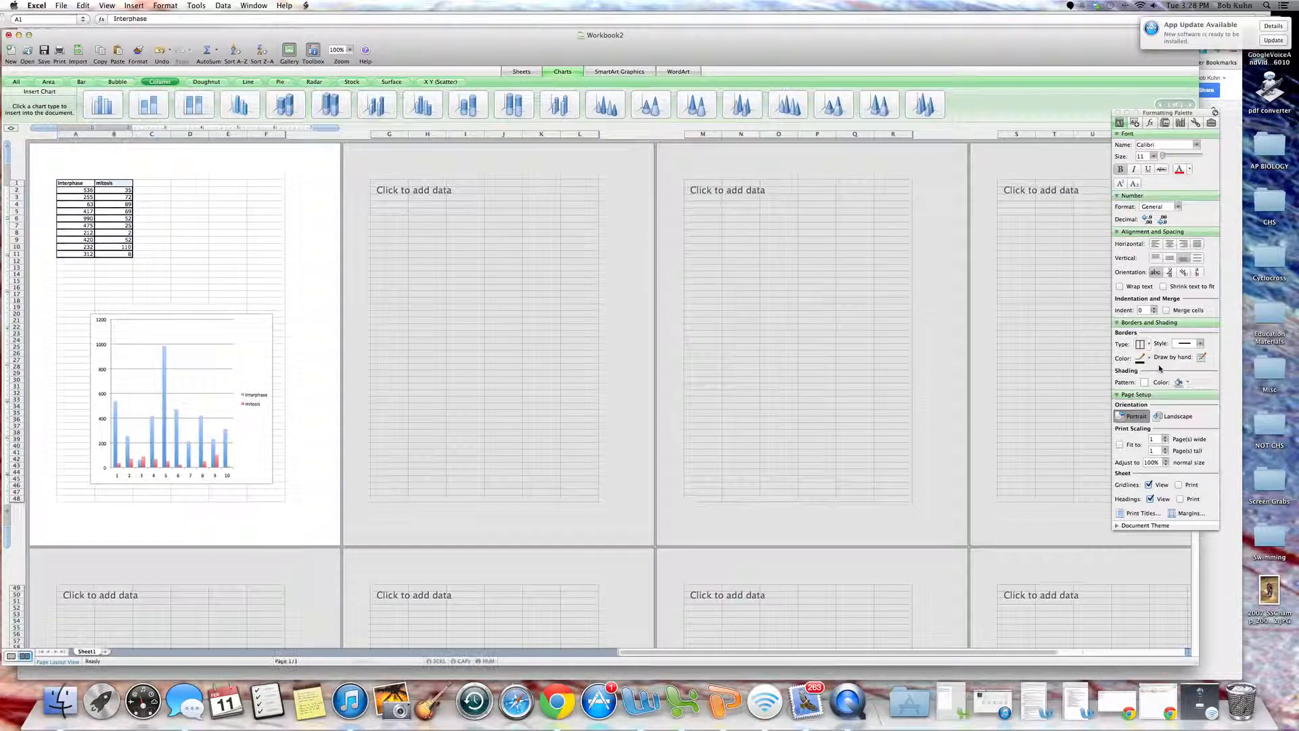
{"action": "left_click", "coordinate": [1148, 343]}
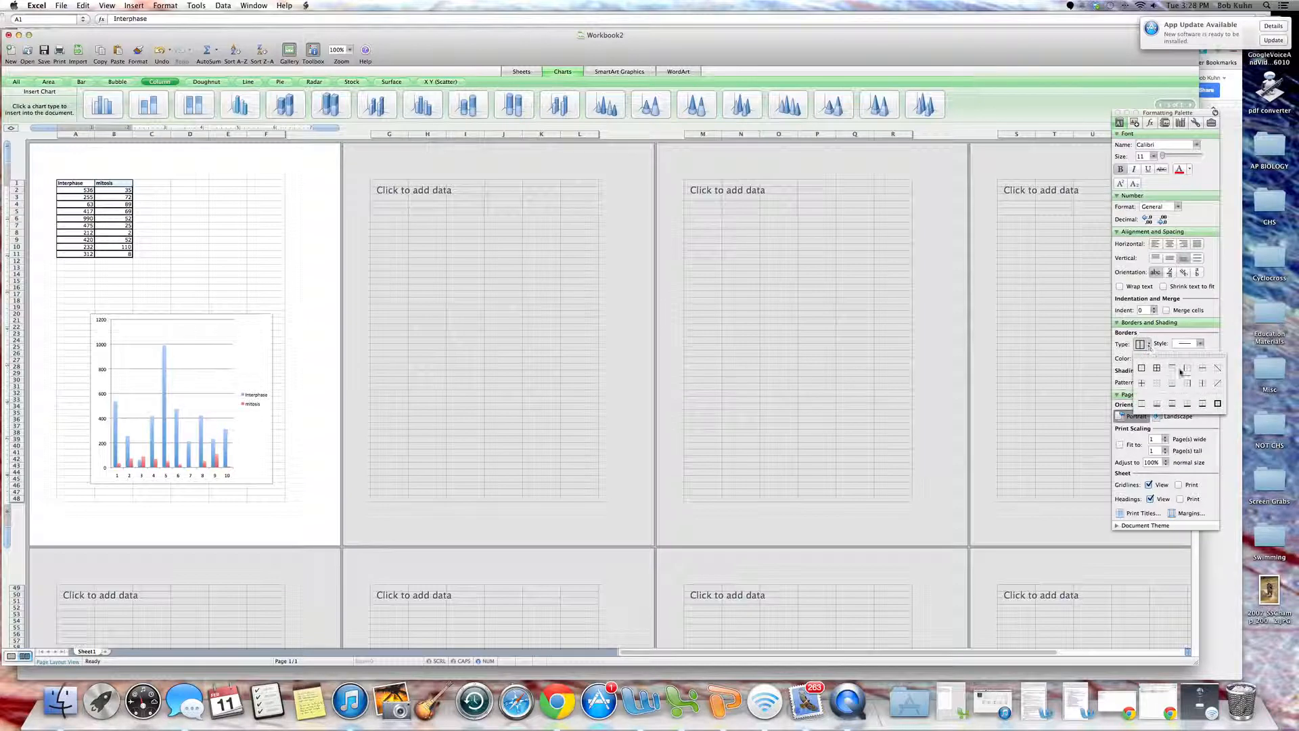
{"action": "left_click", "coordinate": [1183, 369]}
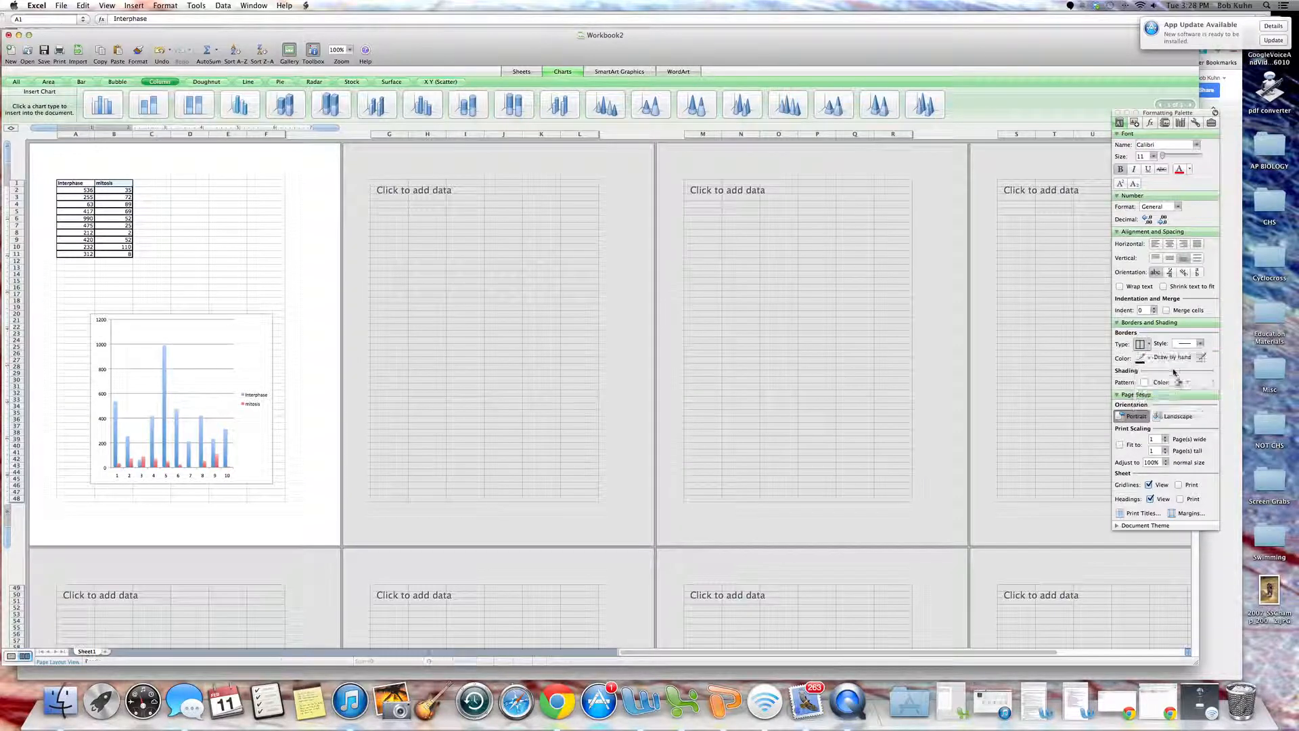
{"action": "left_click", "coordinate": [1201, 343]}
{"action": "left_click", "coordinate": [1188, 452]}
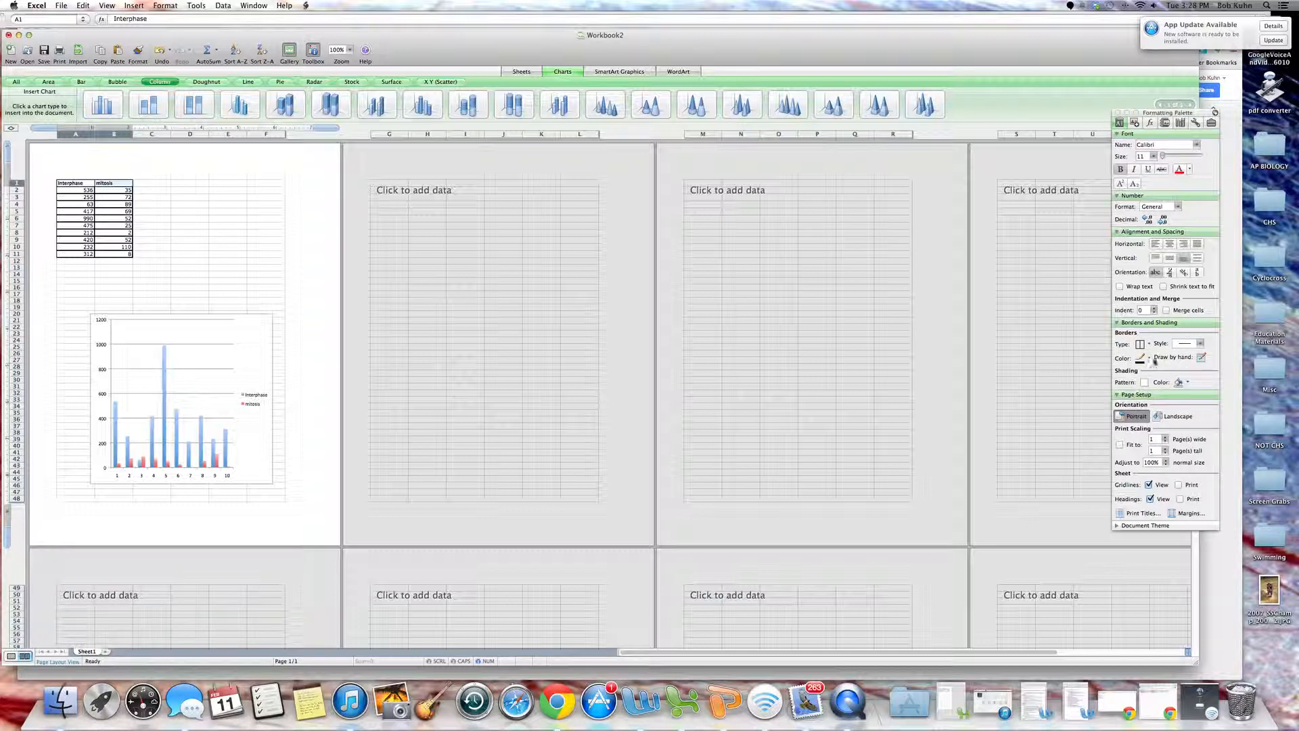
Apply thinner borders around every cell of the interphase and mitosis table A1:B11.
{"action": "left_click", "coordinate": [231, 261]}
{"action": "left_click_drag", "start_coordinate": [79, 183], "coordinate": [129, 255]}
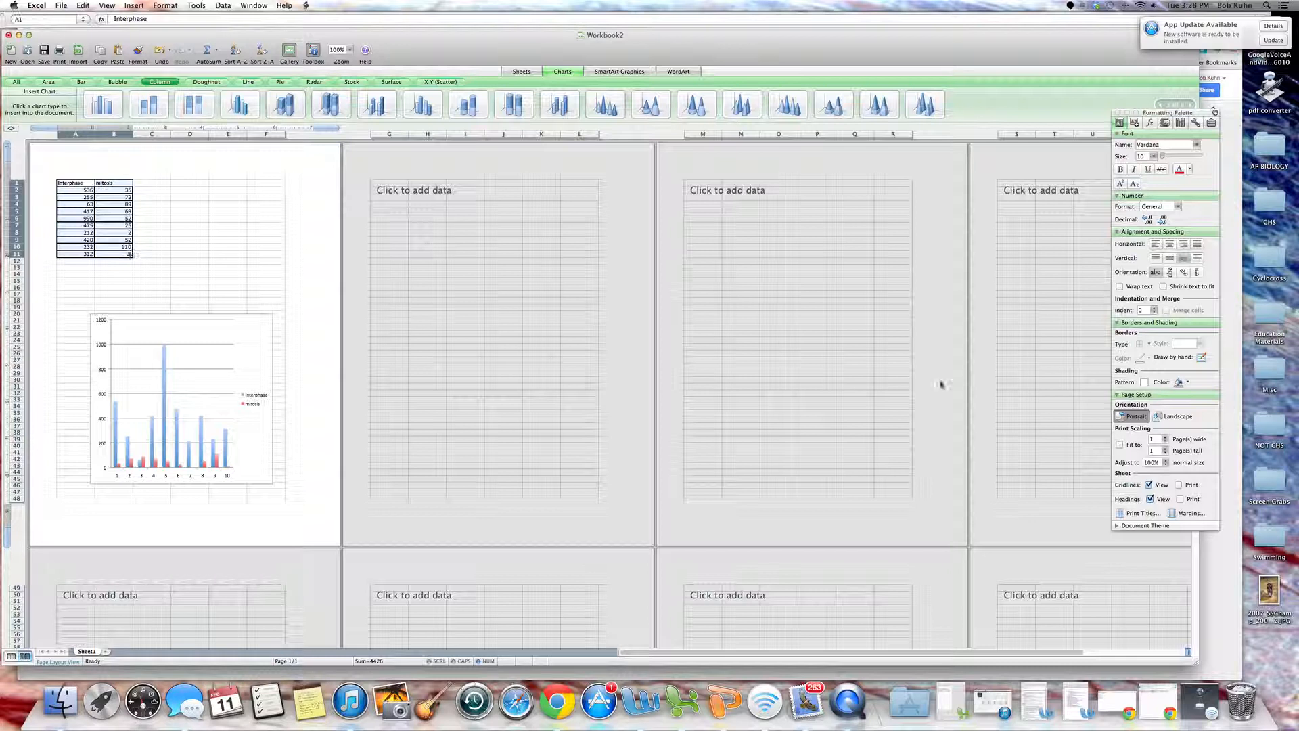
{"action": "left_click", "coordinate": [1140, 344]}
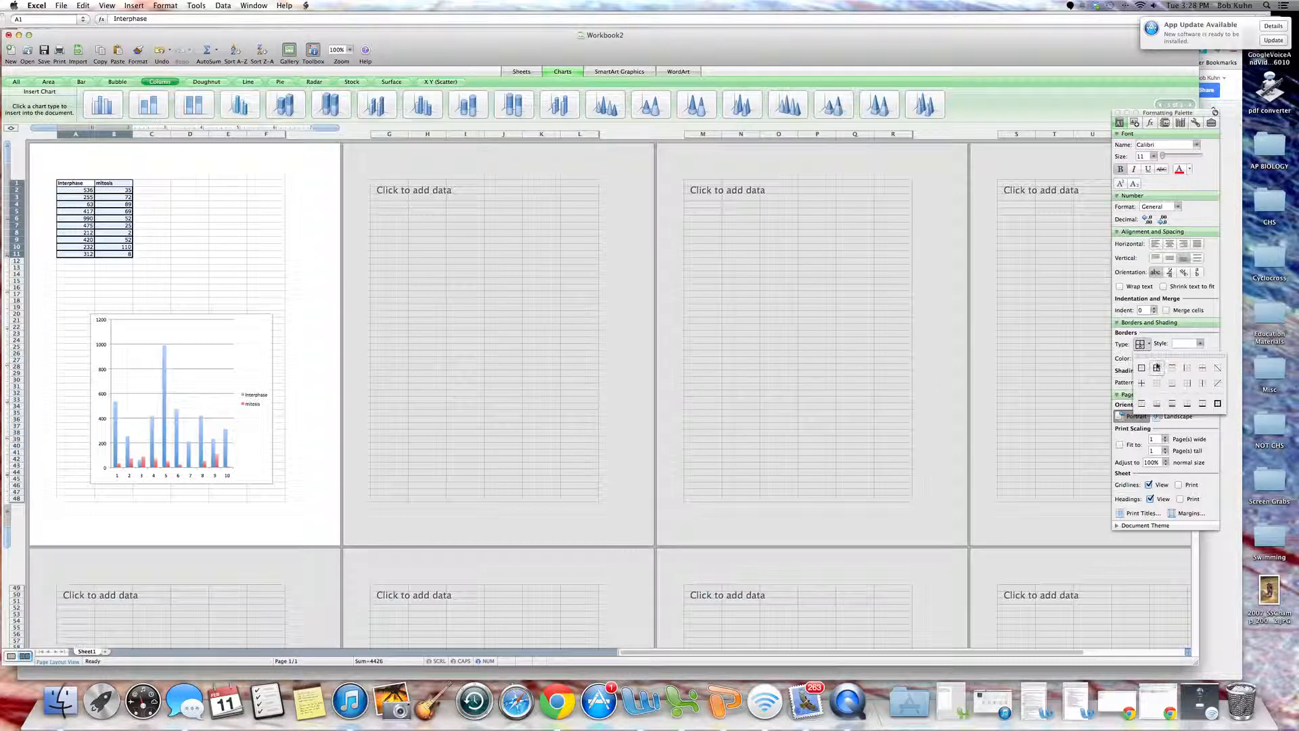
{"action": "left_click", "coordinate": [1156, 368]}
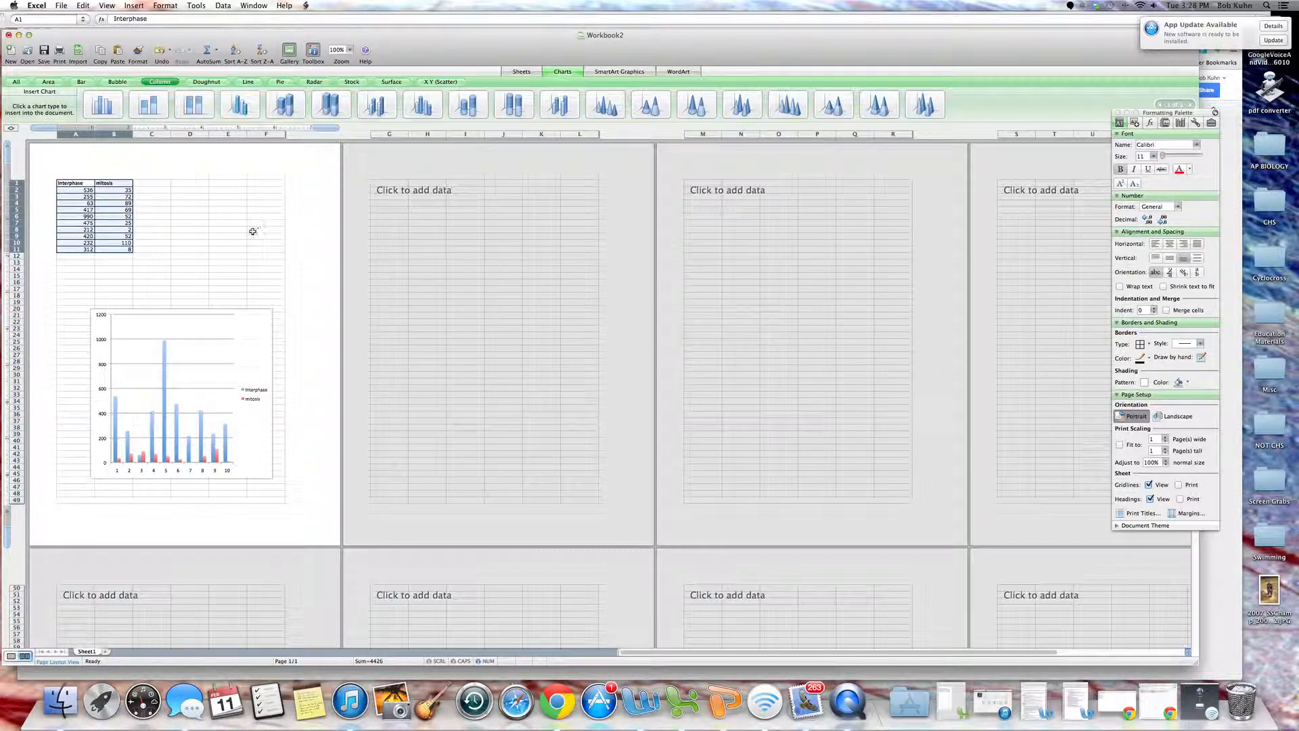
Copy the interphase and mitosis table and paste it into the Dummy document in Chrome, below the Figure 1 chart.
{"action": "right_click", "coordinate": [107, 201]}
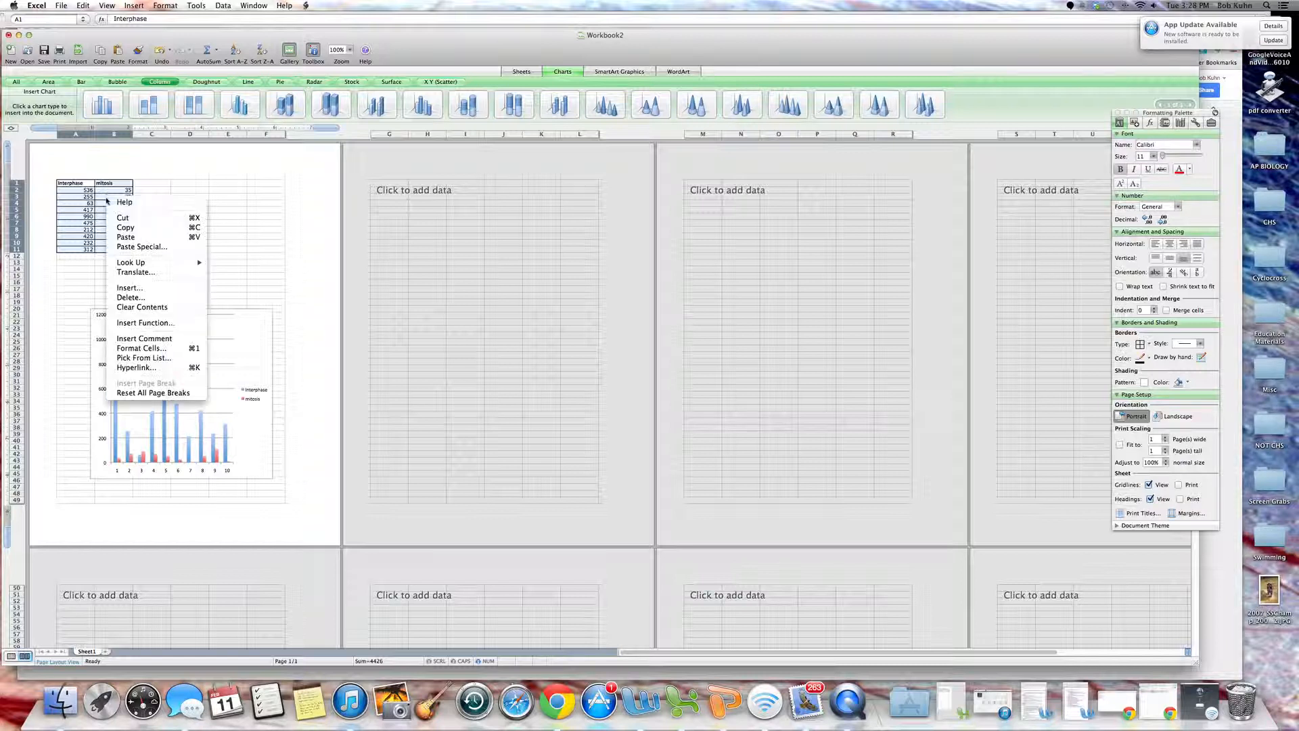
{"action": "left_click", "coordinate": [126, 228]}
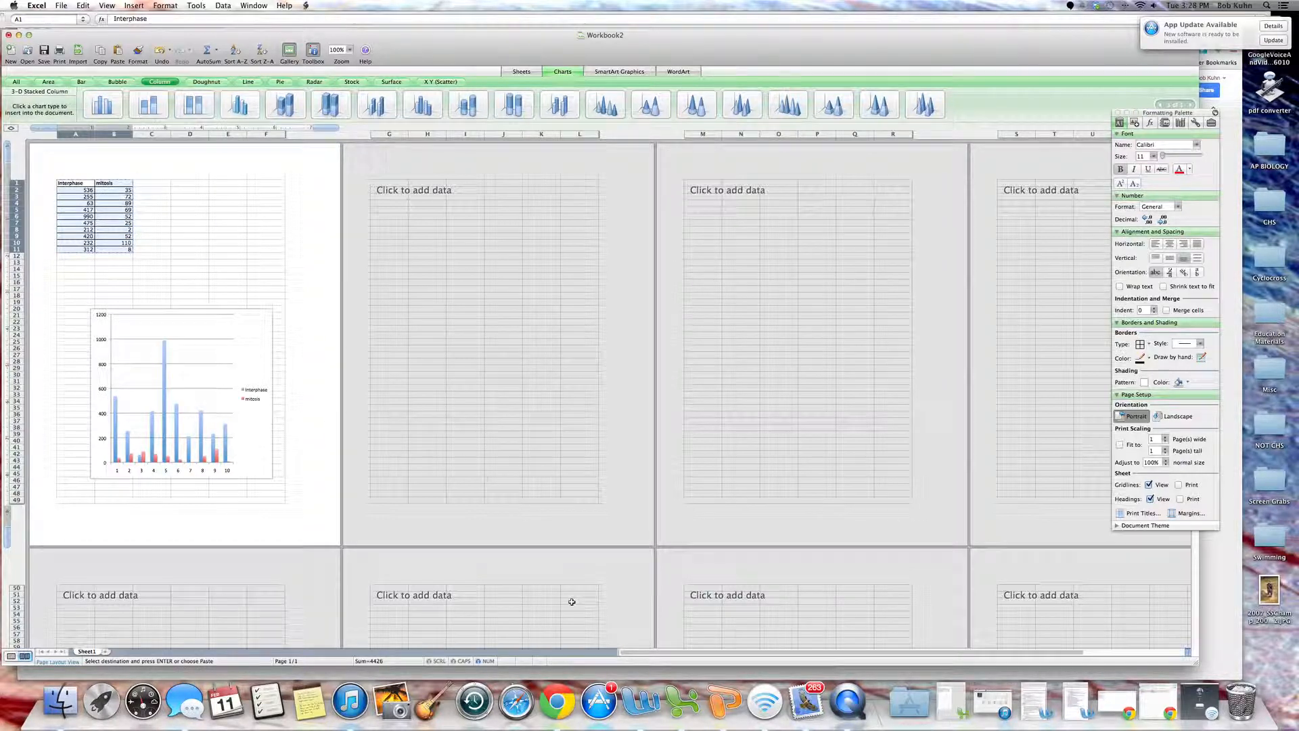
{"action": "left_click", "coordinate": [571, 700]}
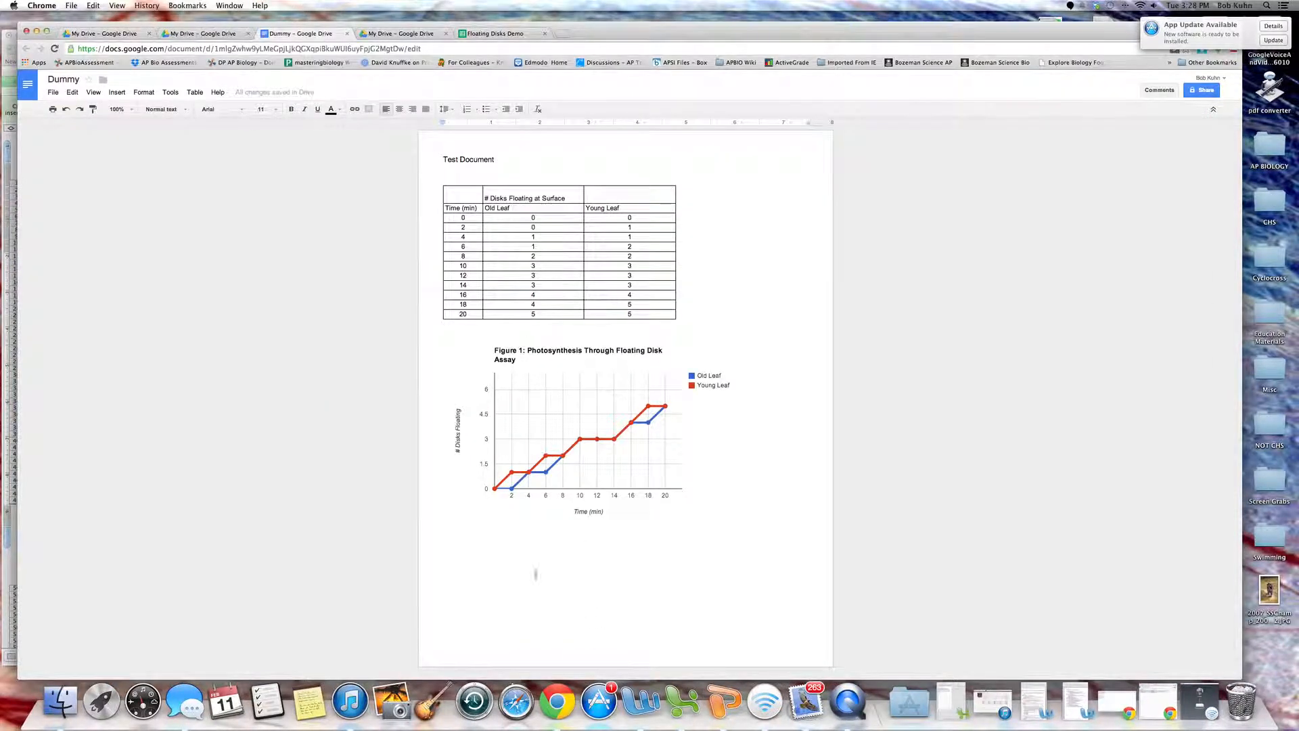
{"action": "right_click", "coordinate": [481, 539]}
{"action": "left_click", "coordinate": [517, 575]}
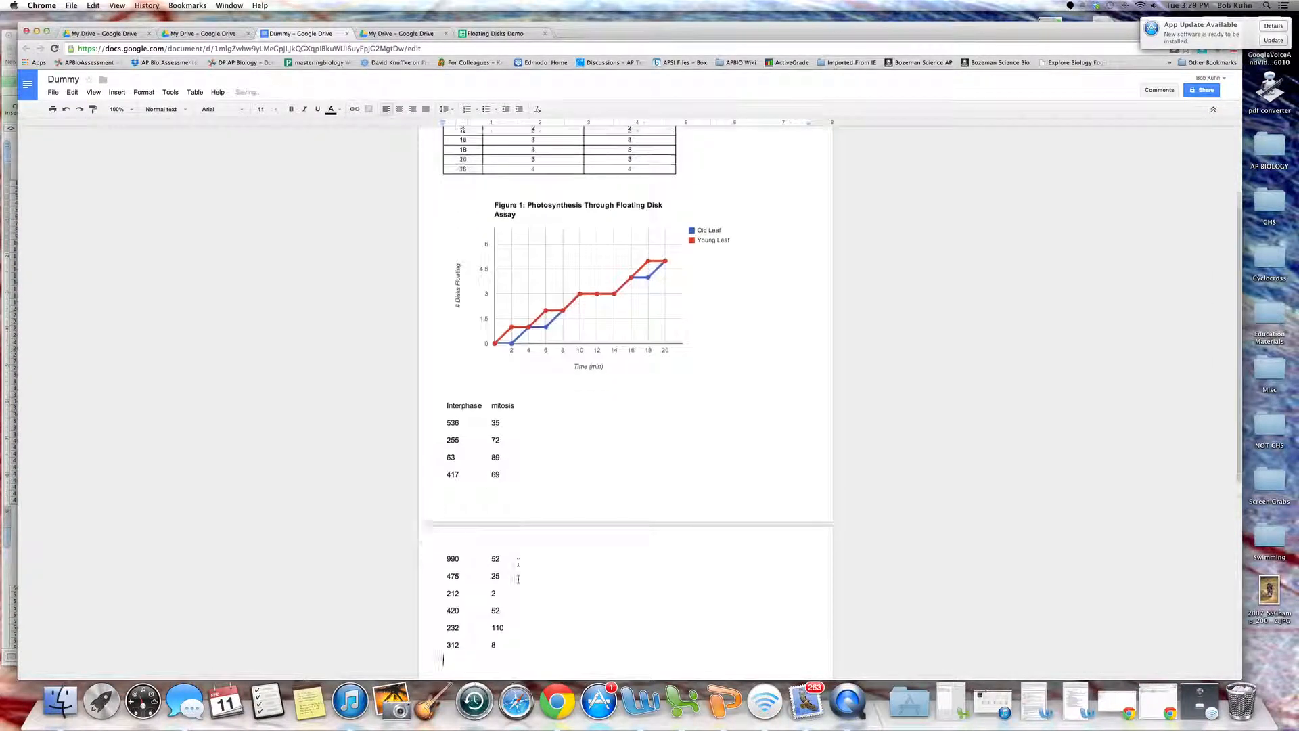
{"action": "scroll", "coordinate": [572, 569], "scroll_direction": "down", "scroll_amount": 2}
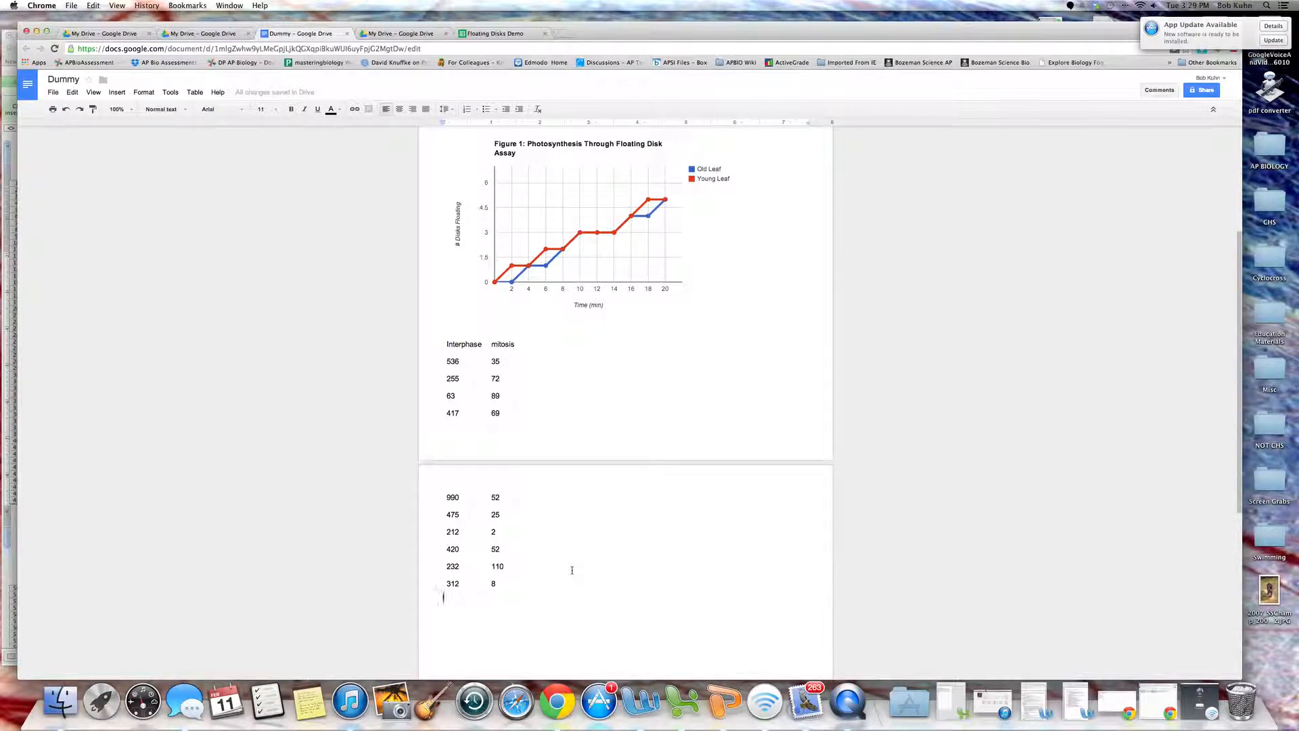
Set the border of the pasted interphase and mitosis table to 1 pt in its table properties.
{"action": "left_click", "coordinate": [447, 333], "text": "shift"}
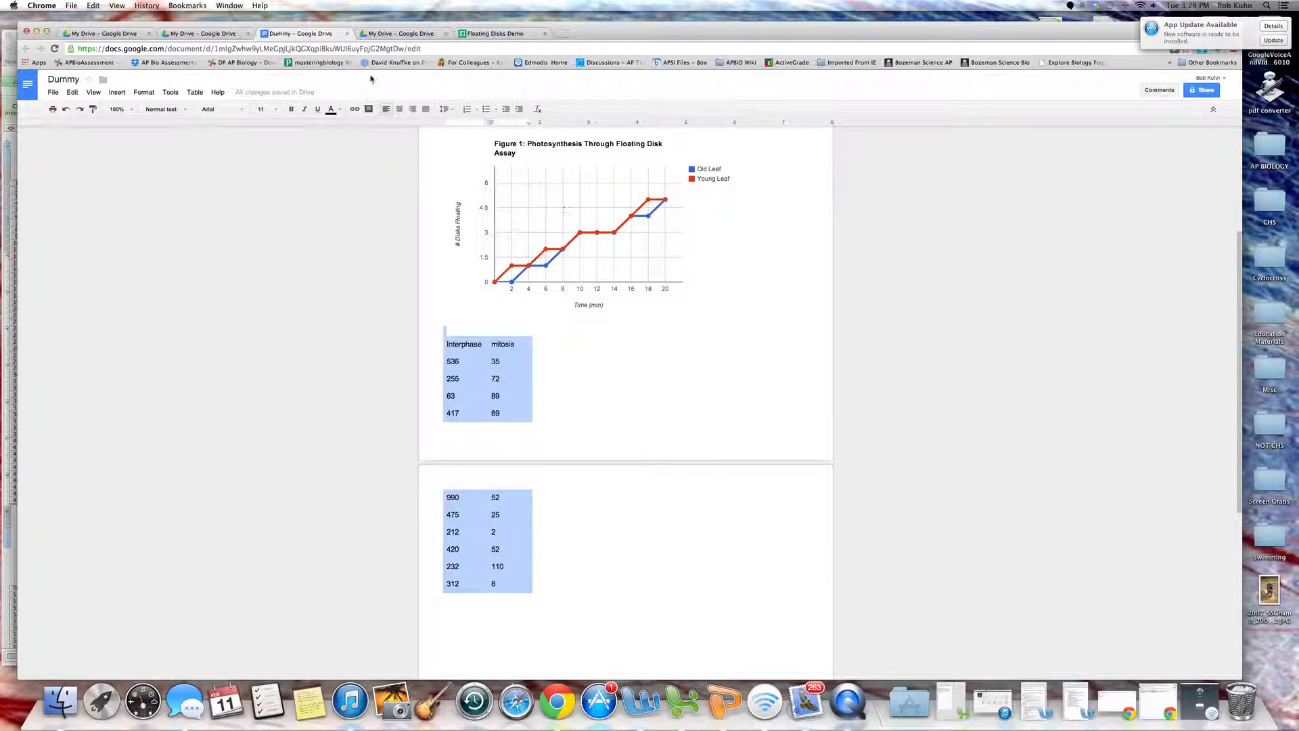
{"action": "left_click", "coordinate": [195, 92]}
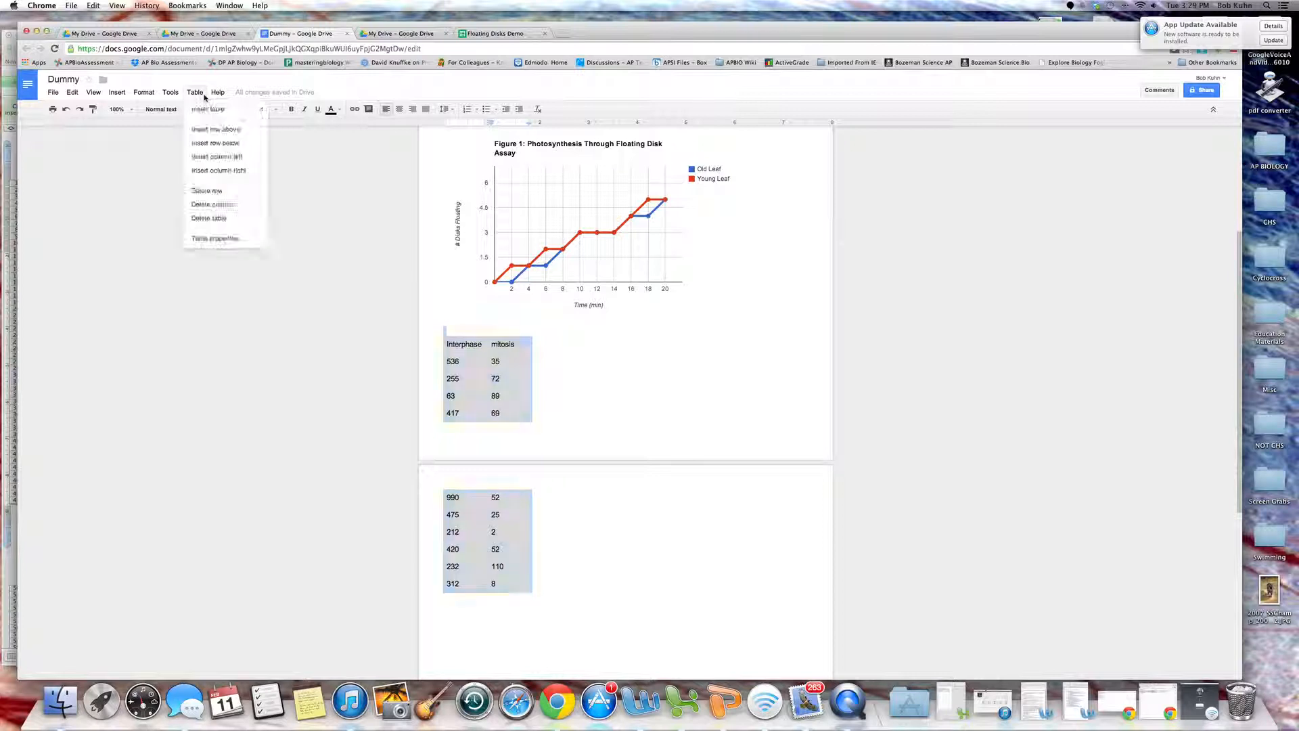
{"action": "left_click", "coordinate": [227, 237]}
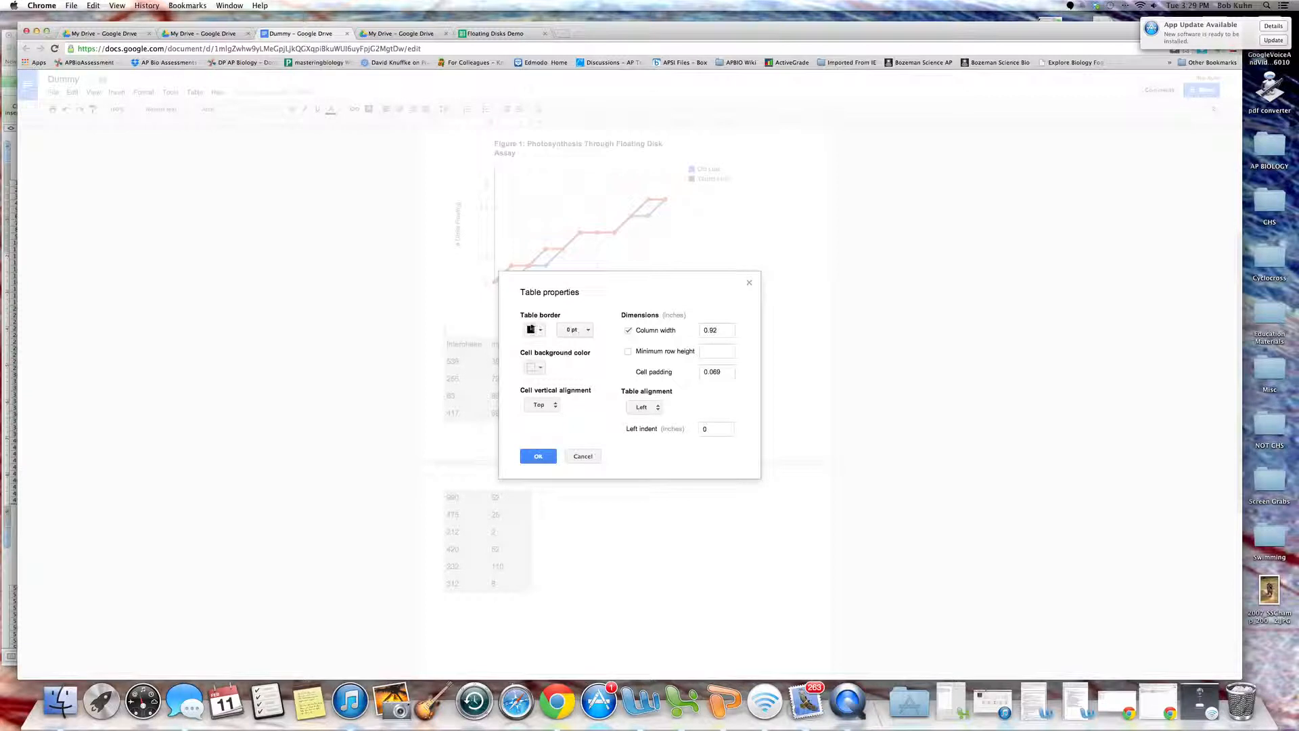
{"action": "left_click", "coordinate": [589, 330]}
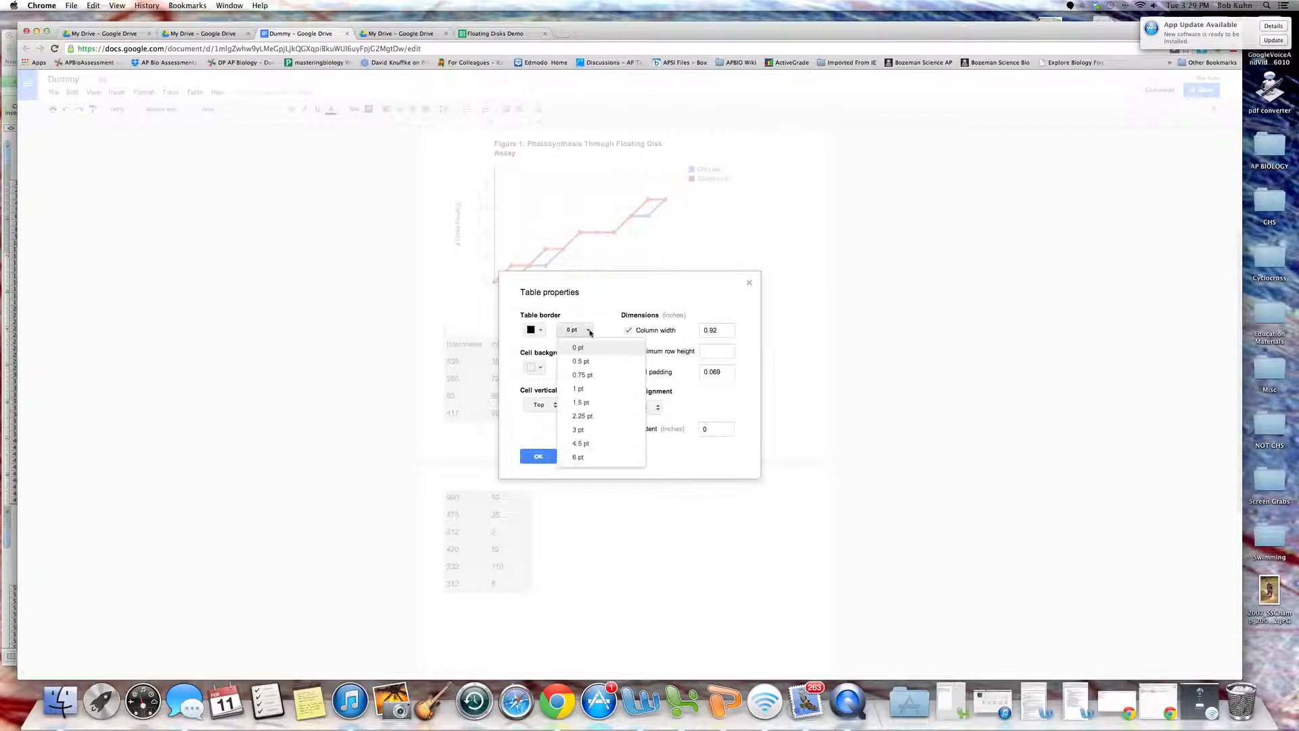
{"action": "left_click", "coordinate": [587, 392]}
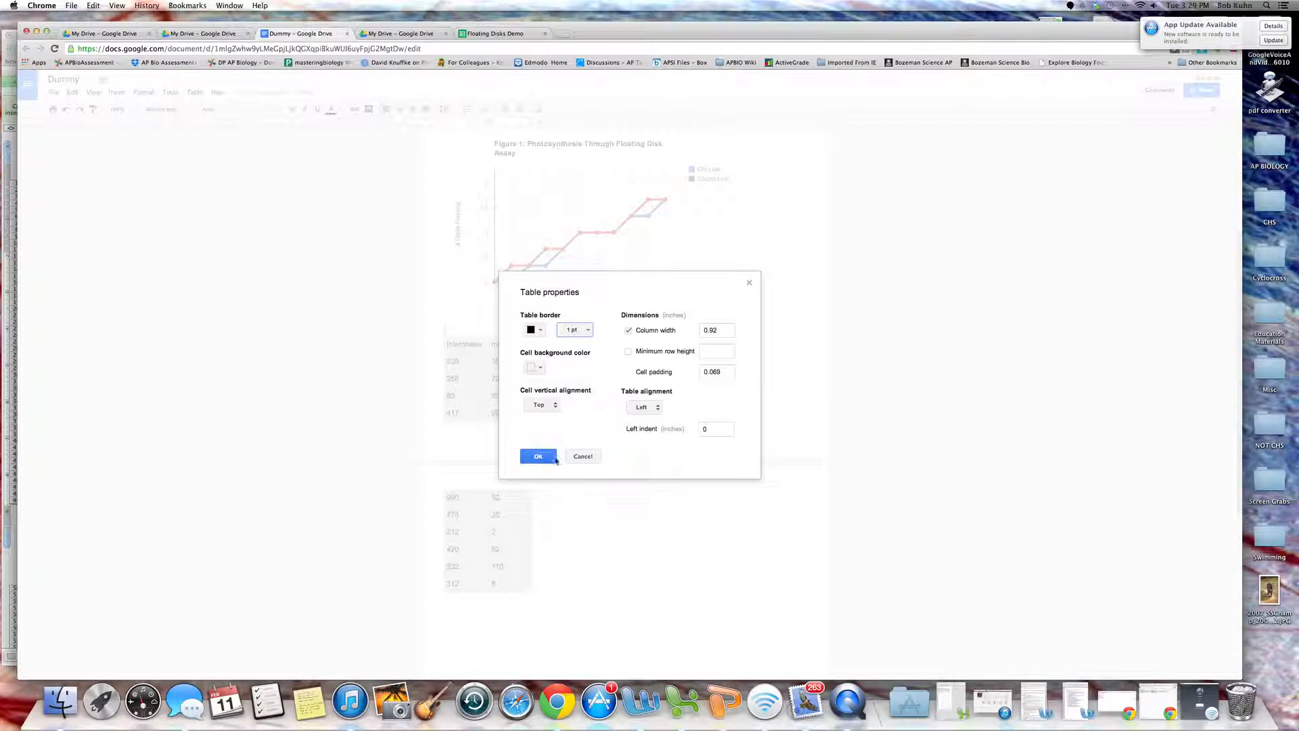
{"action": "left_click", "coordinate": [552, 459]}
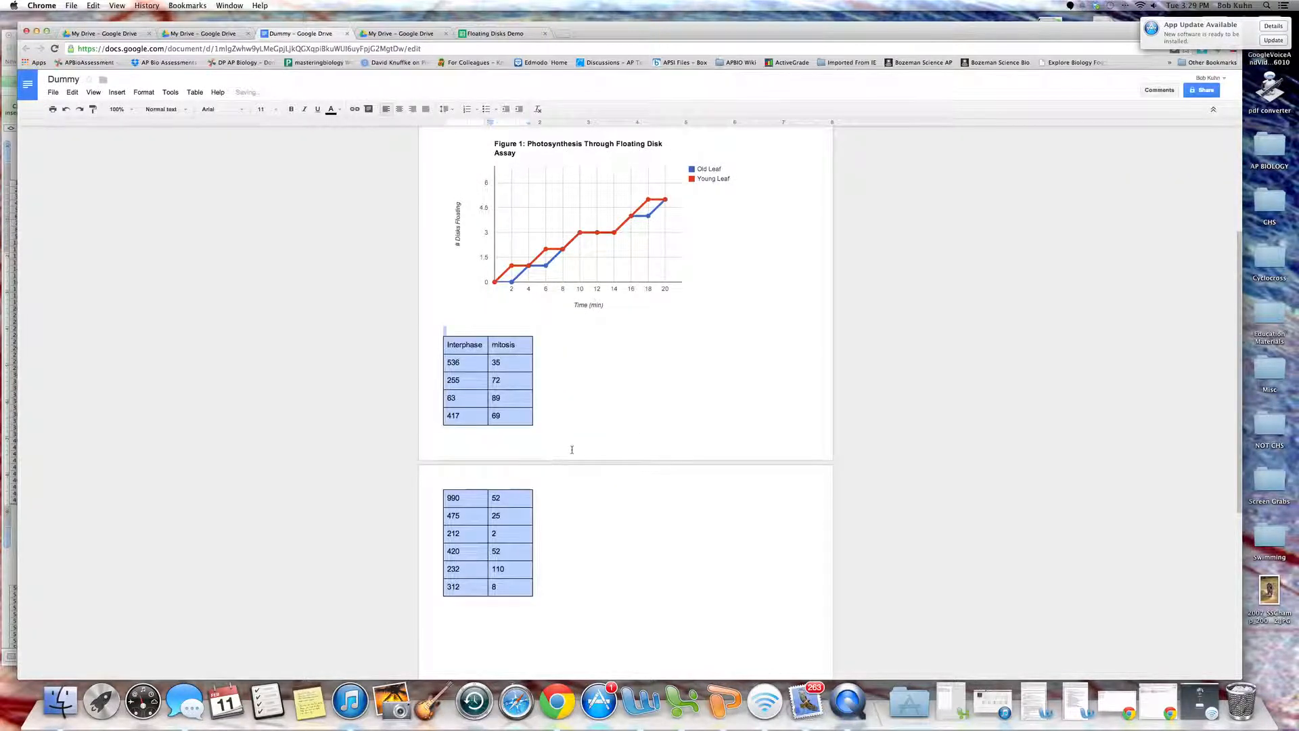
{"action": "left_click", "coordinate": [545, 615]}
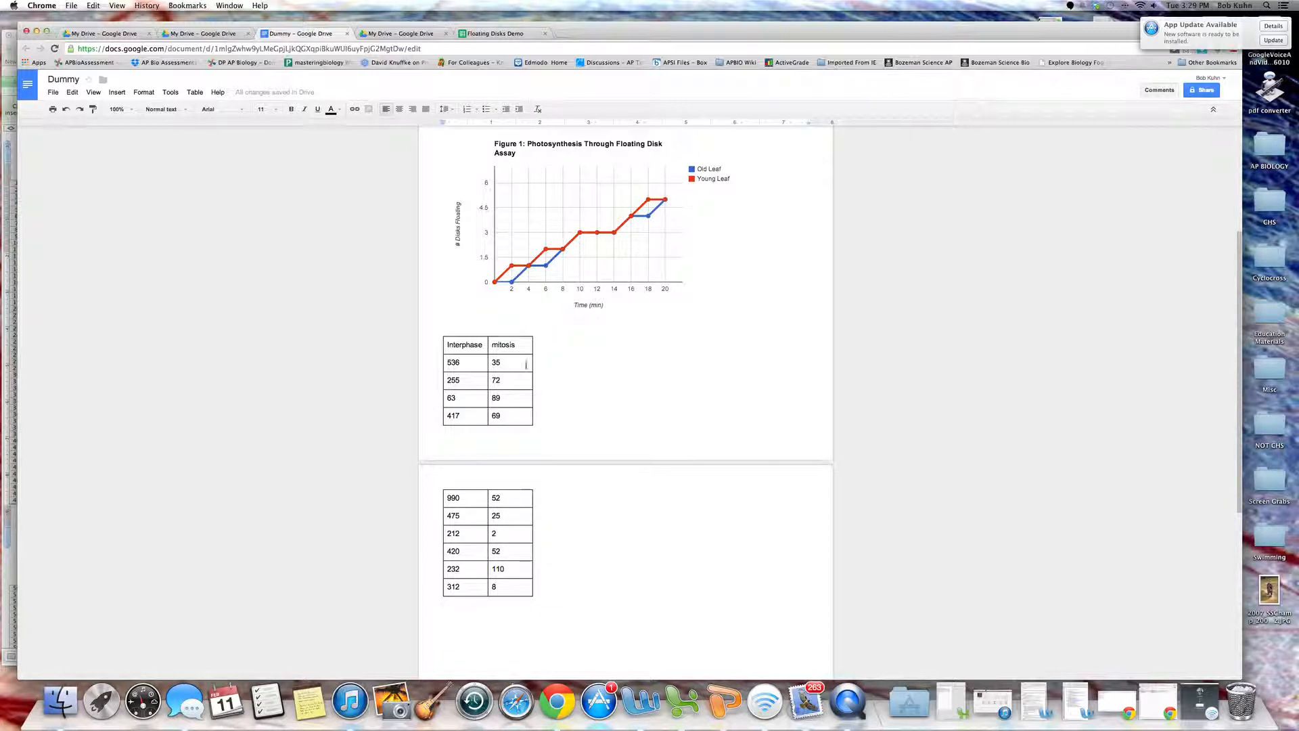
Insert blank lines between the Figure 1 chart and the interphase and mitosis table to push the whole table onto the second page.
{"action": "left_click", "coordinate": [472, 320]}
{"action": "left_click", "coordinate": [704, 329]}
{"action": "key", "text": "Return"}
{"action": "key", "text": "Return"}
{"action": "key", "text": "Return"}
{"action": "key", "text": "Return"}
{"action": "key", "text": "Return"}
{"action": "key", "text": "Return"}
{"action": "key", "text": "Return"}
{"action": "key", "text": "Return"}
{"action": "key", "text": "Return"}
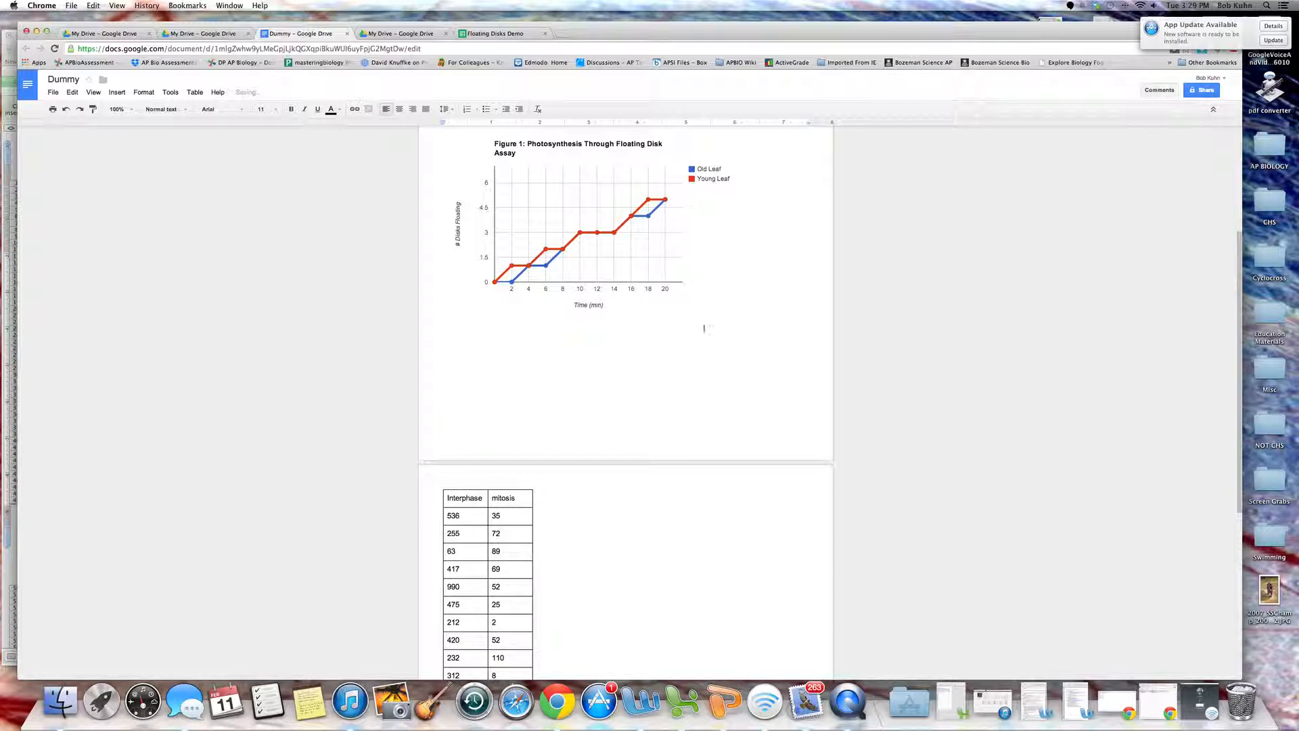
{"action": "scroll", "coordinate": [688, 512], "scroll_direction": "down", "scroll_amount": 4}
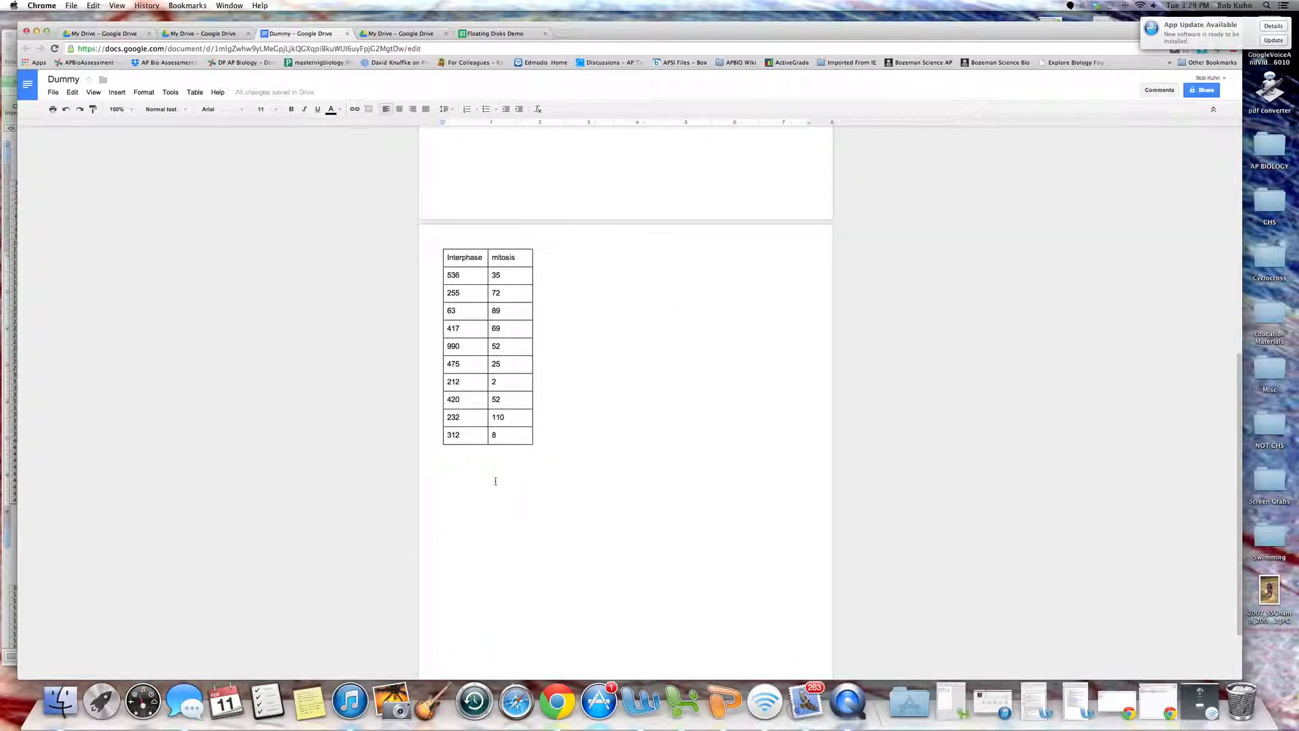
Switch to Excel and save the interphase and mitosis column chart to the Desktop as a PNG picture named test2.
{"action": "left_click", "coordinate": [682, 700]}
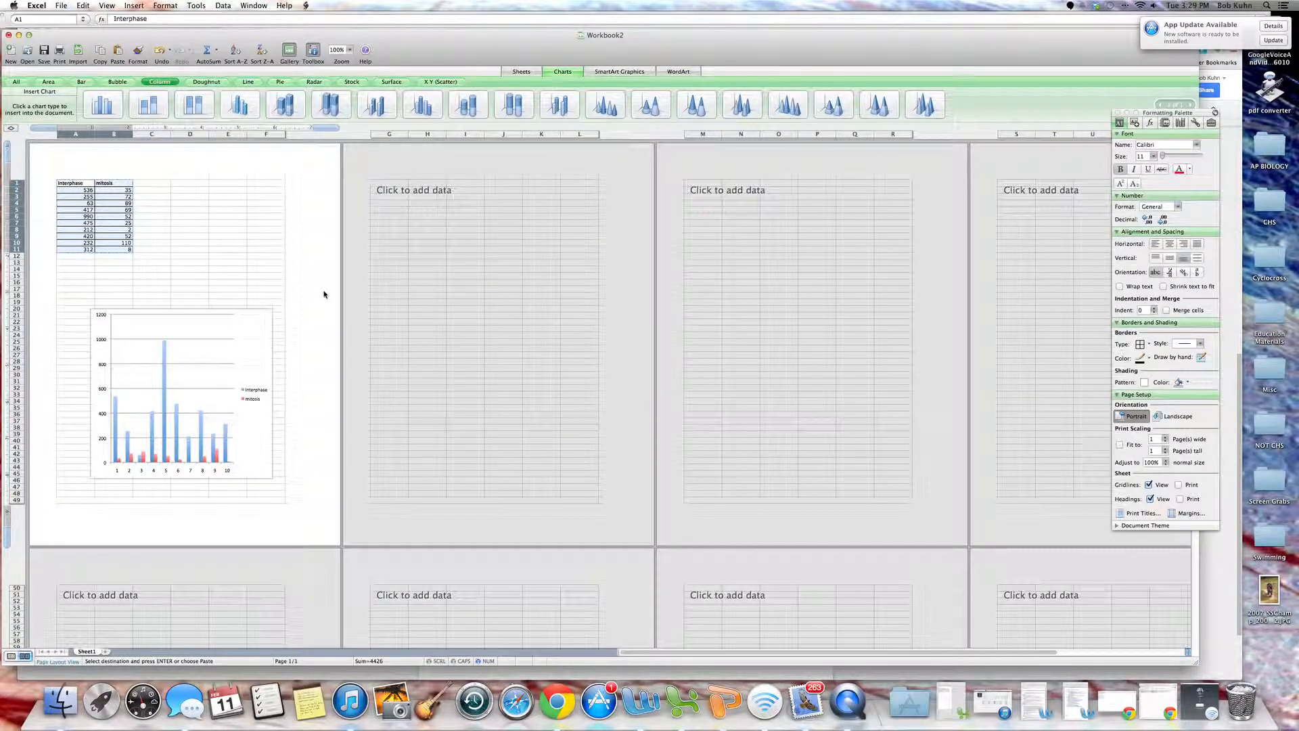
{"action": "left_click", "coordinate": [253, 319]}
{"action": "right_click", "coordinate": [254, 318]}
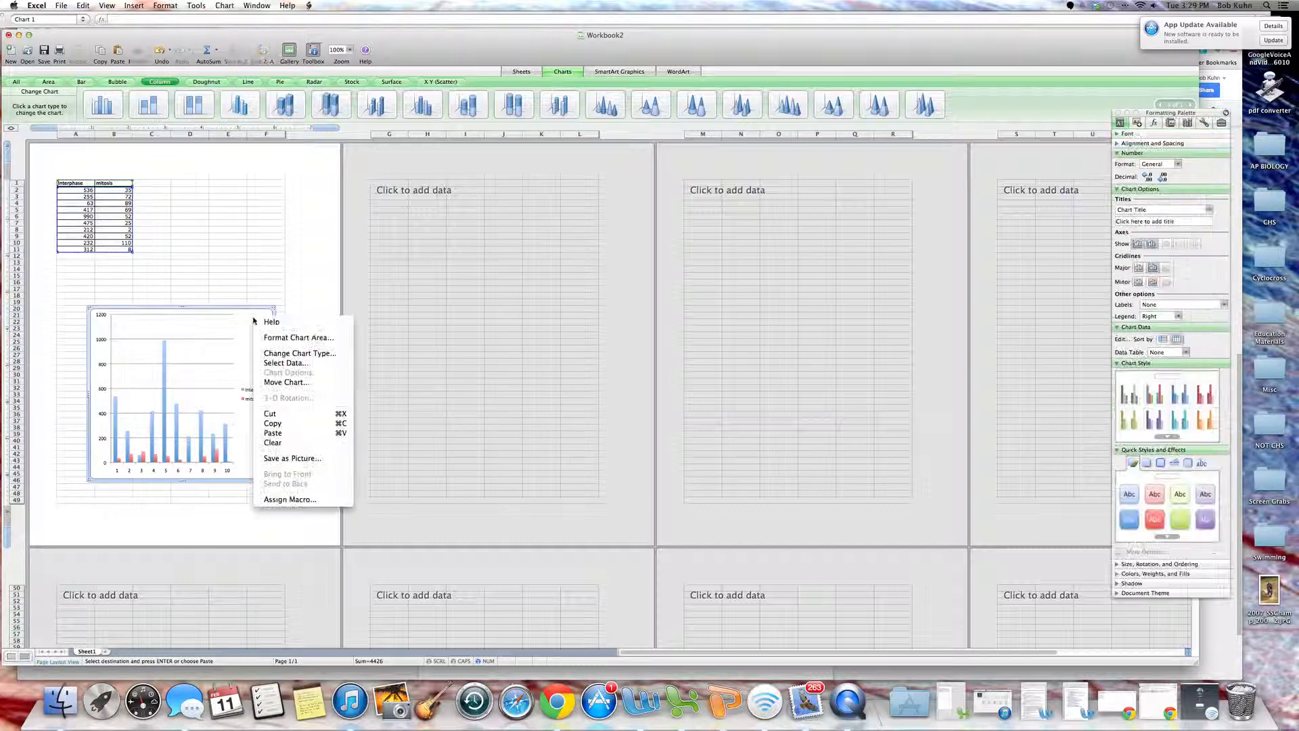
{"action": "left_click", "coordinate": [270, 460]}
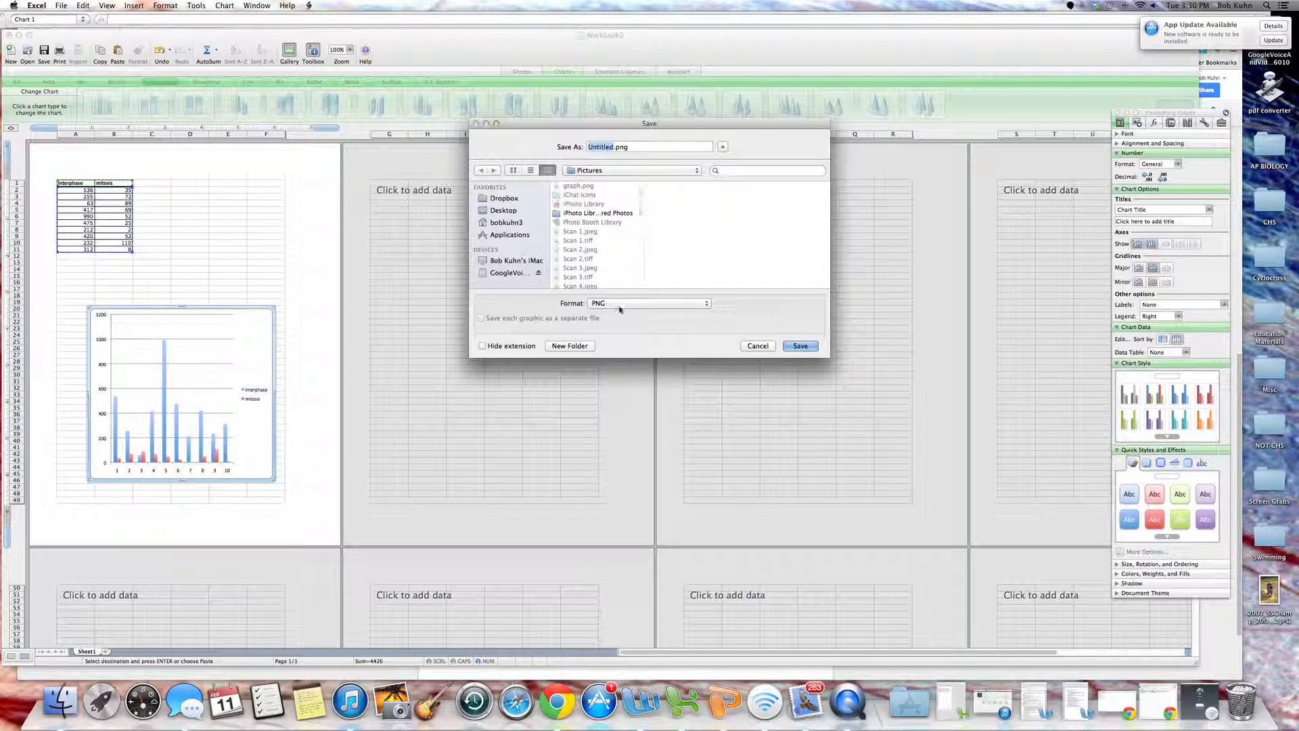
{"action": "type", "text": "test2"}
{"action": "left_click", "coordinate": [499, 211]}
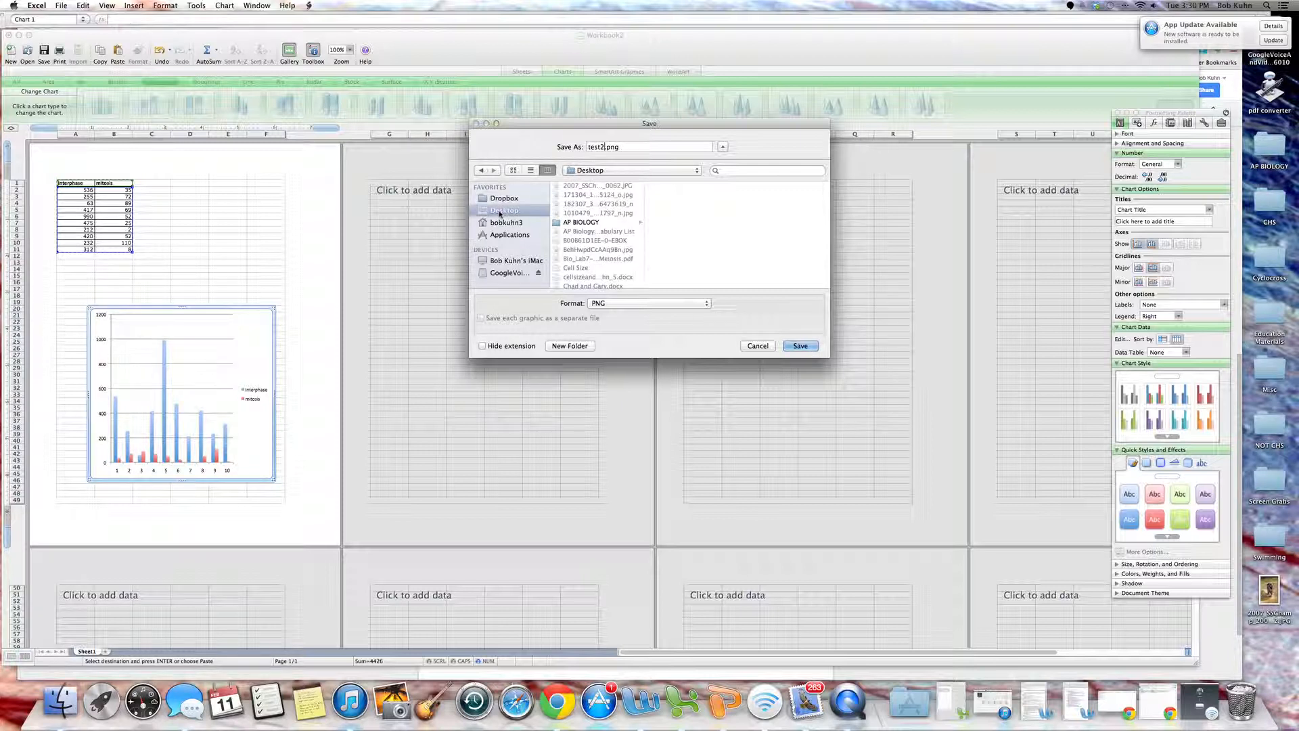
{"action": "left_click", "coordinate": [800, 346]}
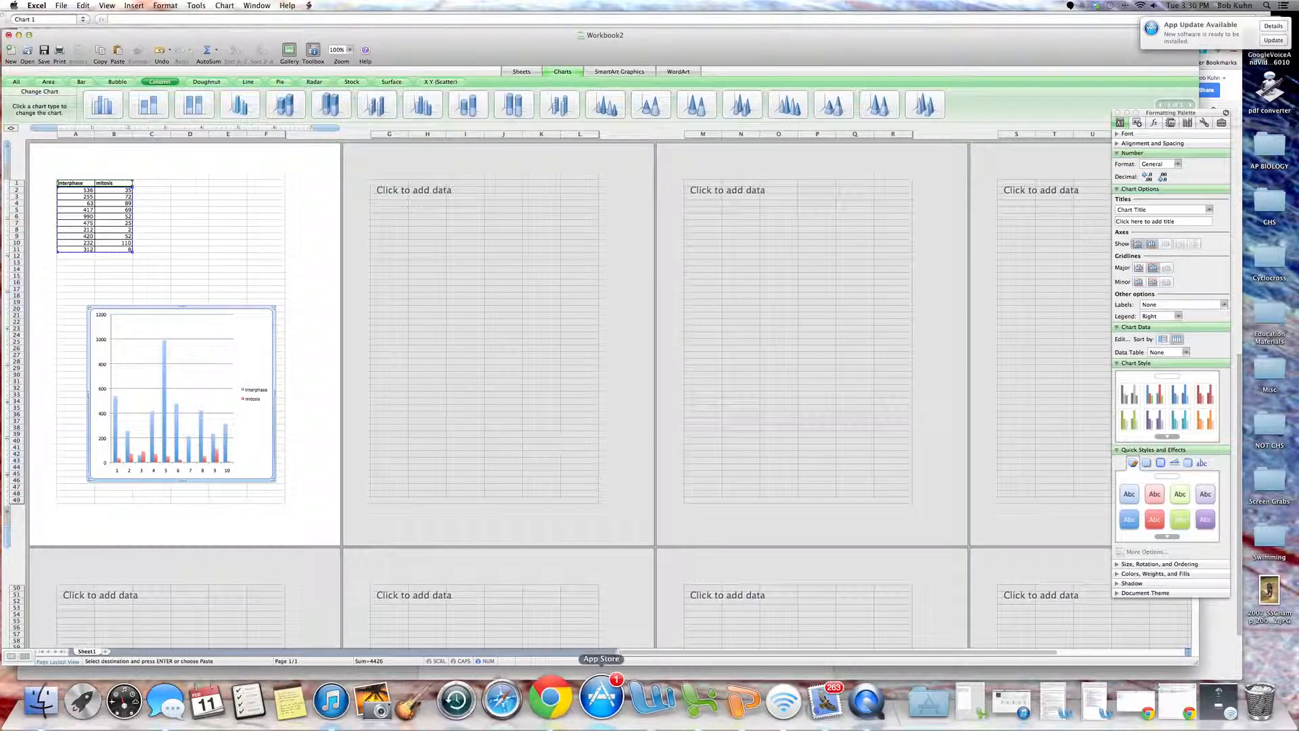
Switch to the Dummy document in Chrome and insert the image test2.png from the Desktop below the interphase and mitosis table.
{"action": "left_click", "coordinate": [573, 715]}
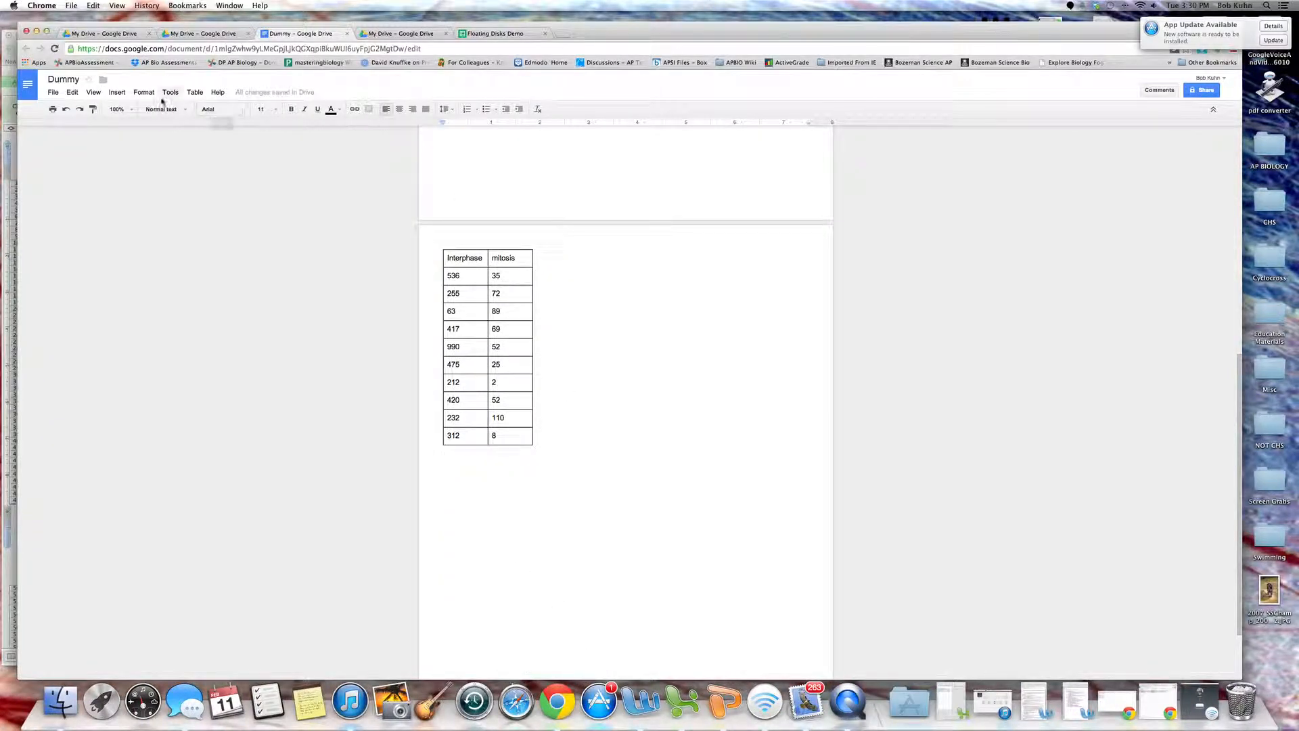
{"action": "left_click", "coordinate": [122, 97]}
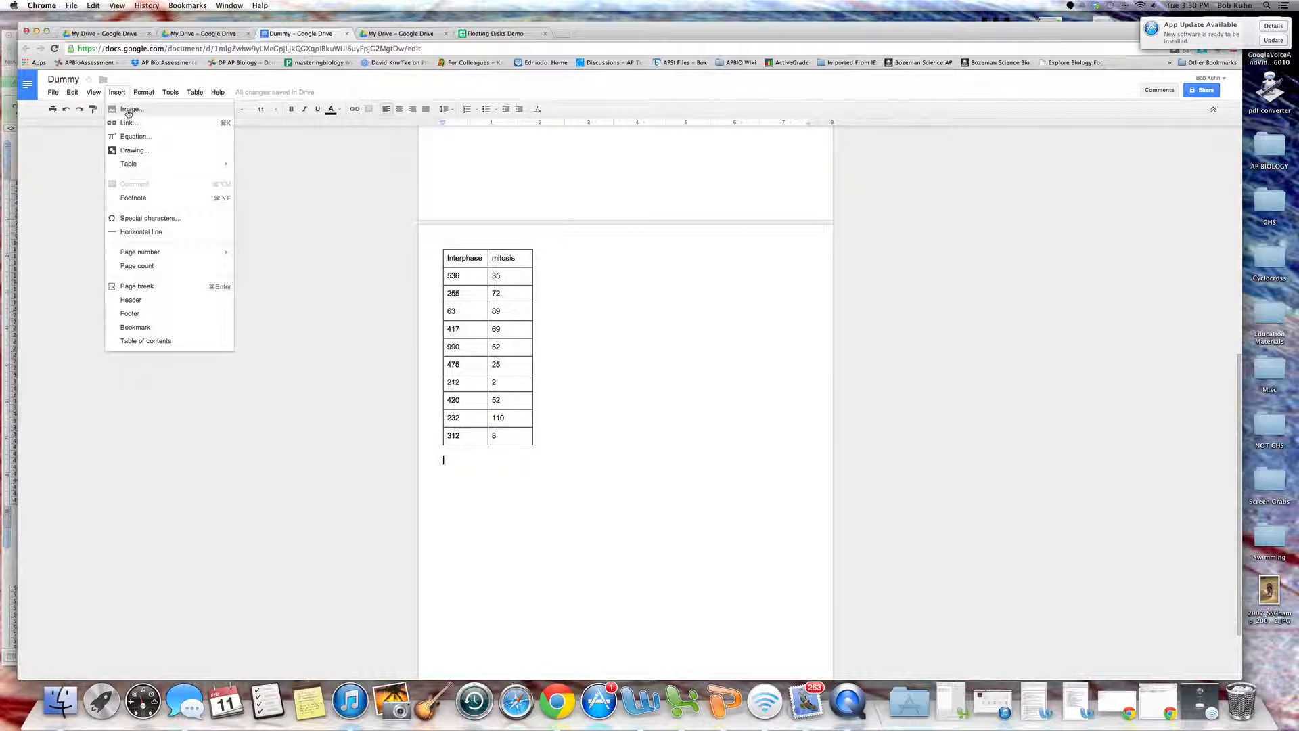
{"action": "left_click", "coordinate": [127, 108]}
{"action": "left_click", "coordinate": [673, 389]}
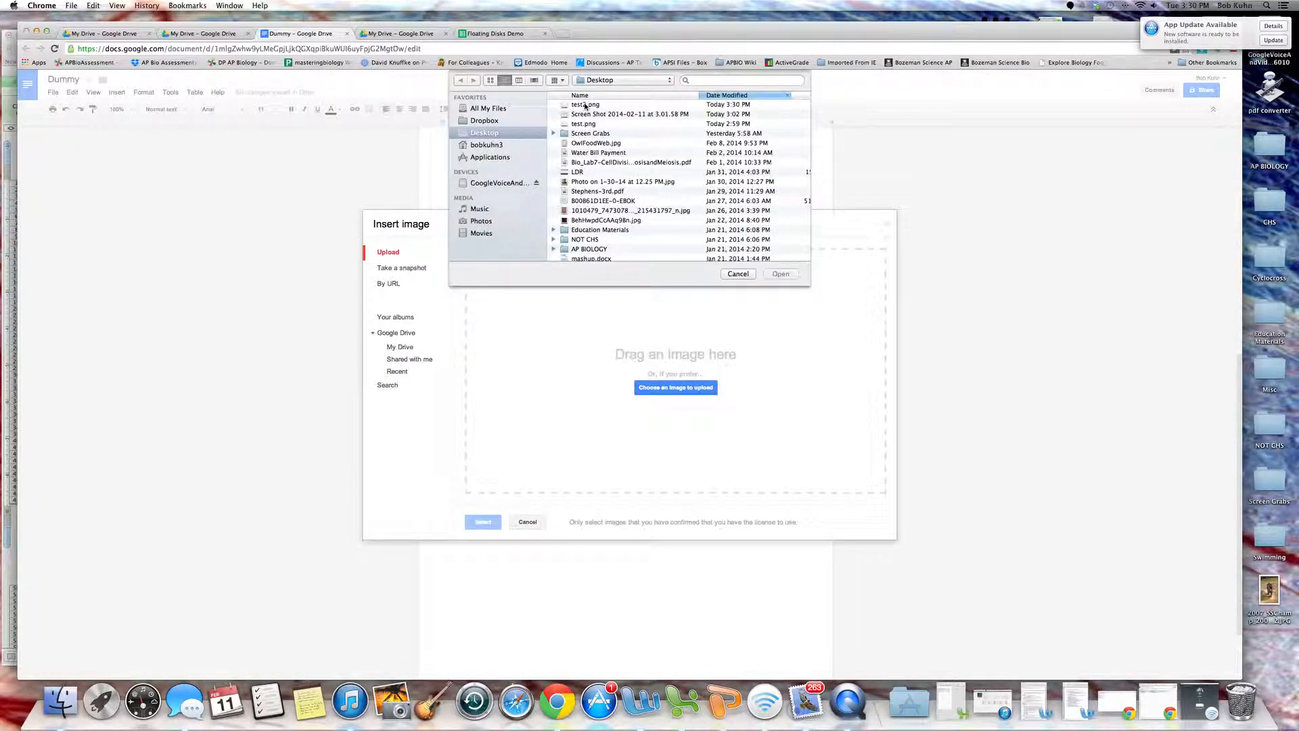
{"action": "left_click", "coordinate": [586, 105]}
{"action": "left_click", "coordinate": [780, 274]}
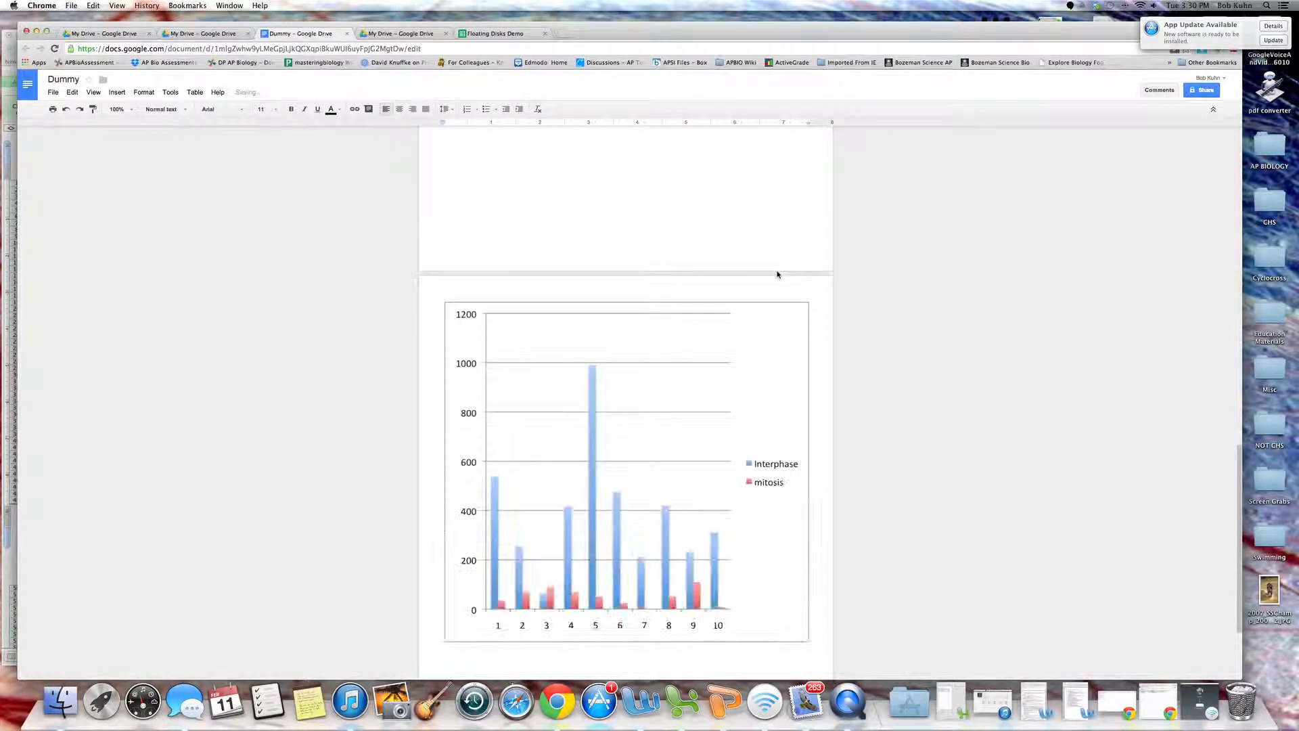
Shrink the inserted column chart to fit under the table on the same page and set it to wrap text.
{"action": "left_click", "coordinate": [757, 372]}
{"action": "left_click_drag", "start_coordinate": [809, 301], "coordinate": [546, 462]}
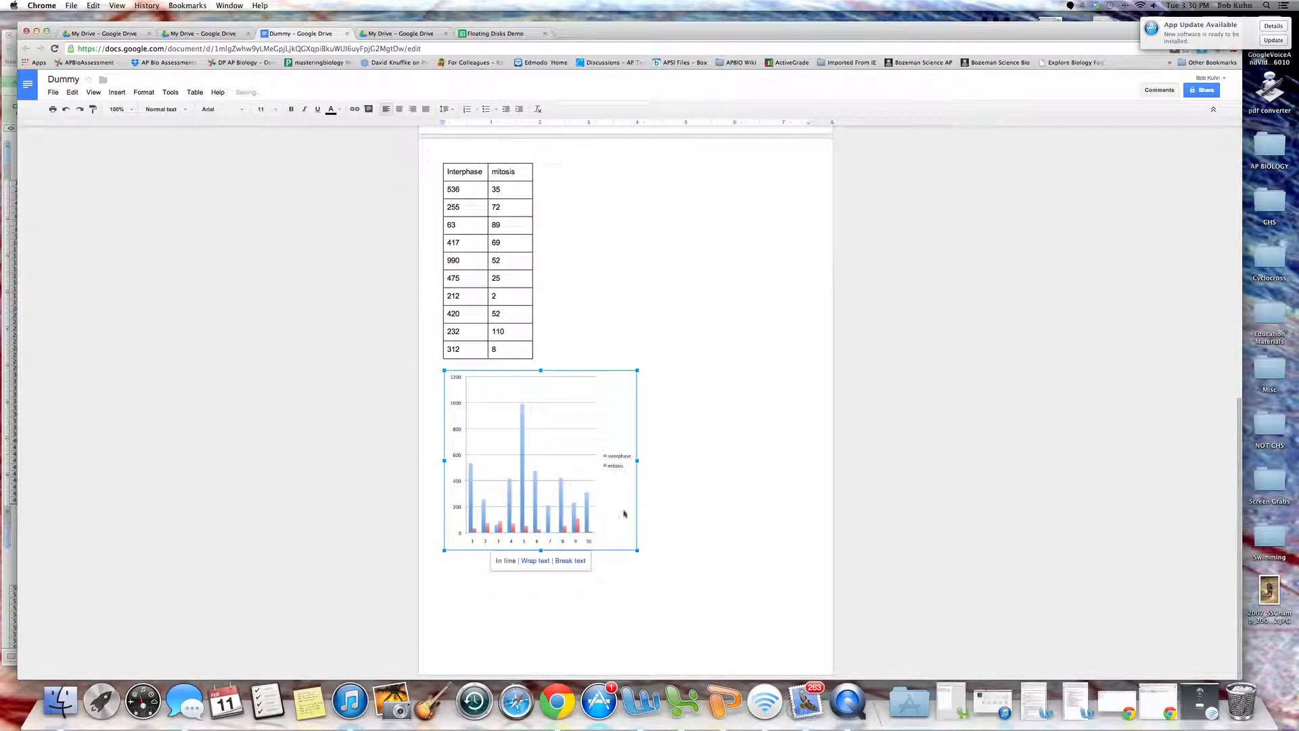
{"action": "left_click", "coordinate": [535, 560]}
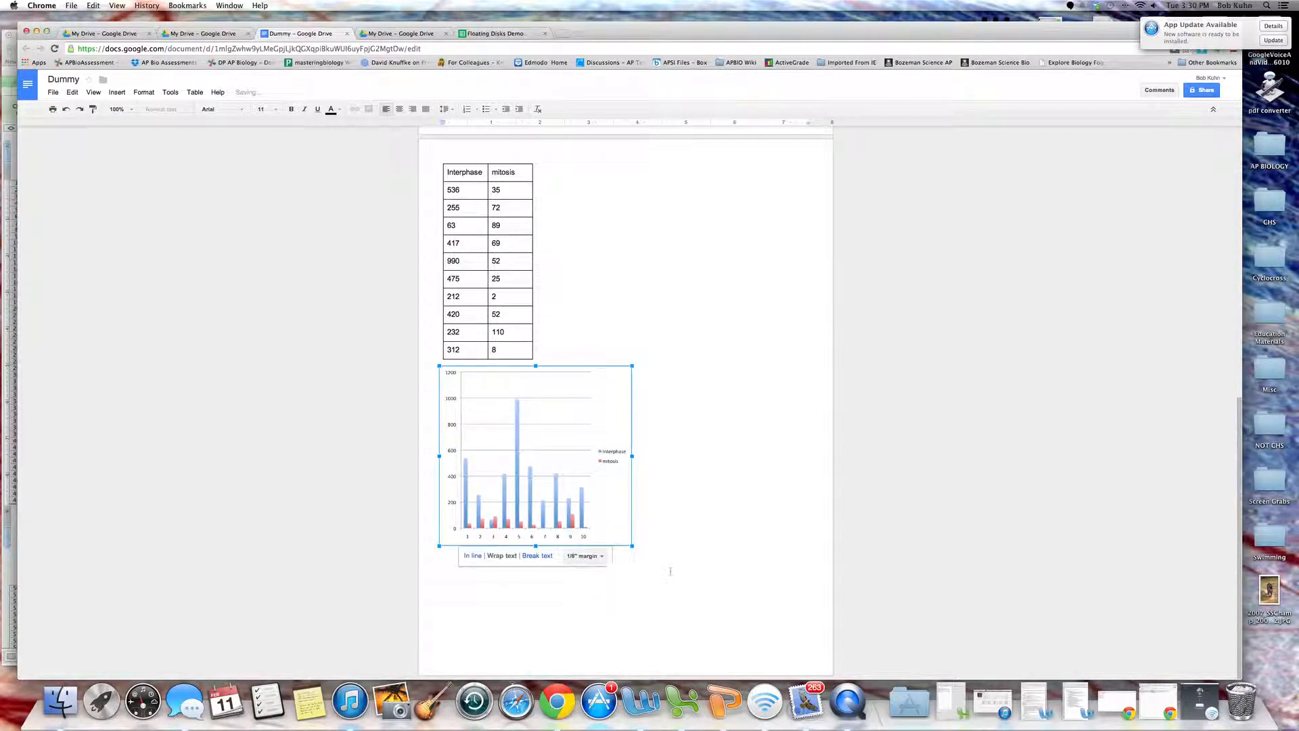
Try to move the column chart beside the interphase and mitosis table, and undo the move.
{"action": "left_click_drag", "start_coordinate": [555, 462], "coordinate": [704, 280]}
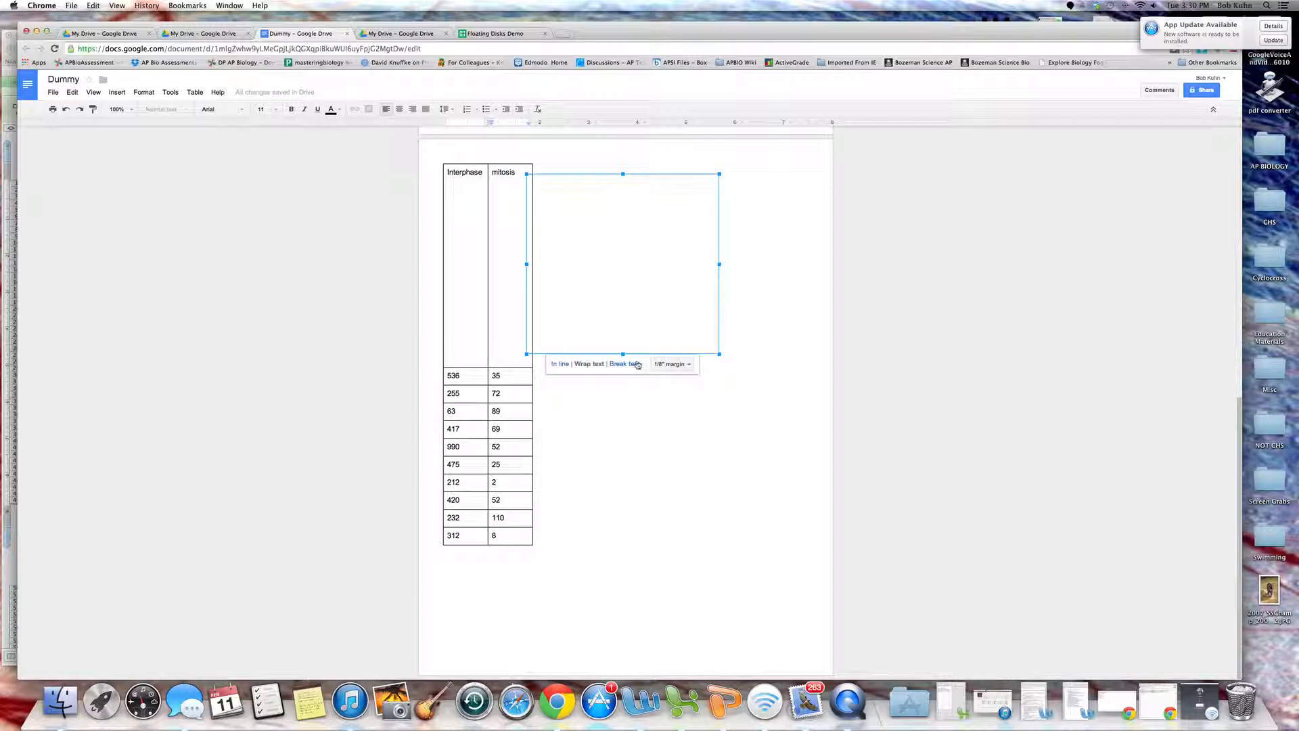
{"action": "left_click", "coordinate": [66, 109]}
{"action": "left_click", "coordinate": [710, 397]}
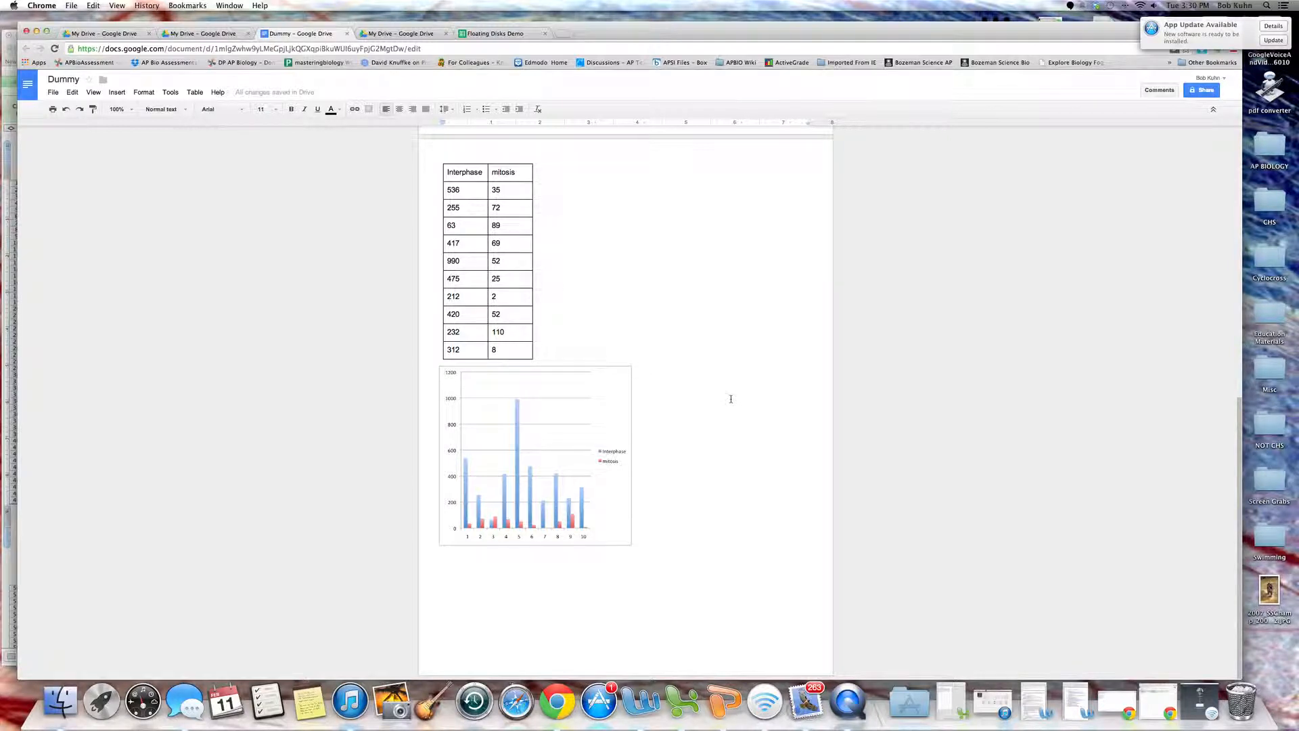
{"action": "scroll", "coordinate": [731, 399], "scroll_direction": "up", "scroll_amount": 10}
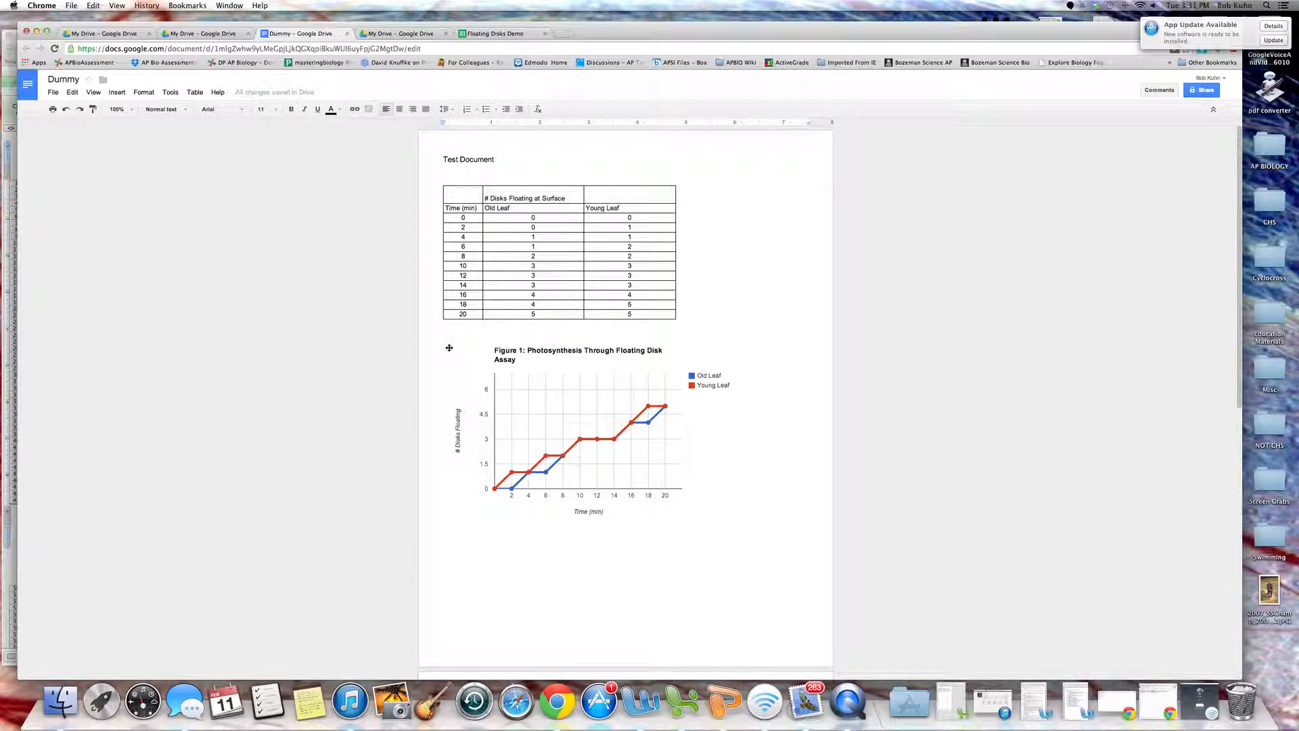
{"action": "left_click", "coordinate": [601, 391]}
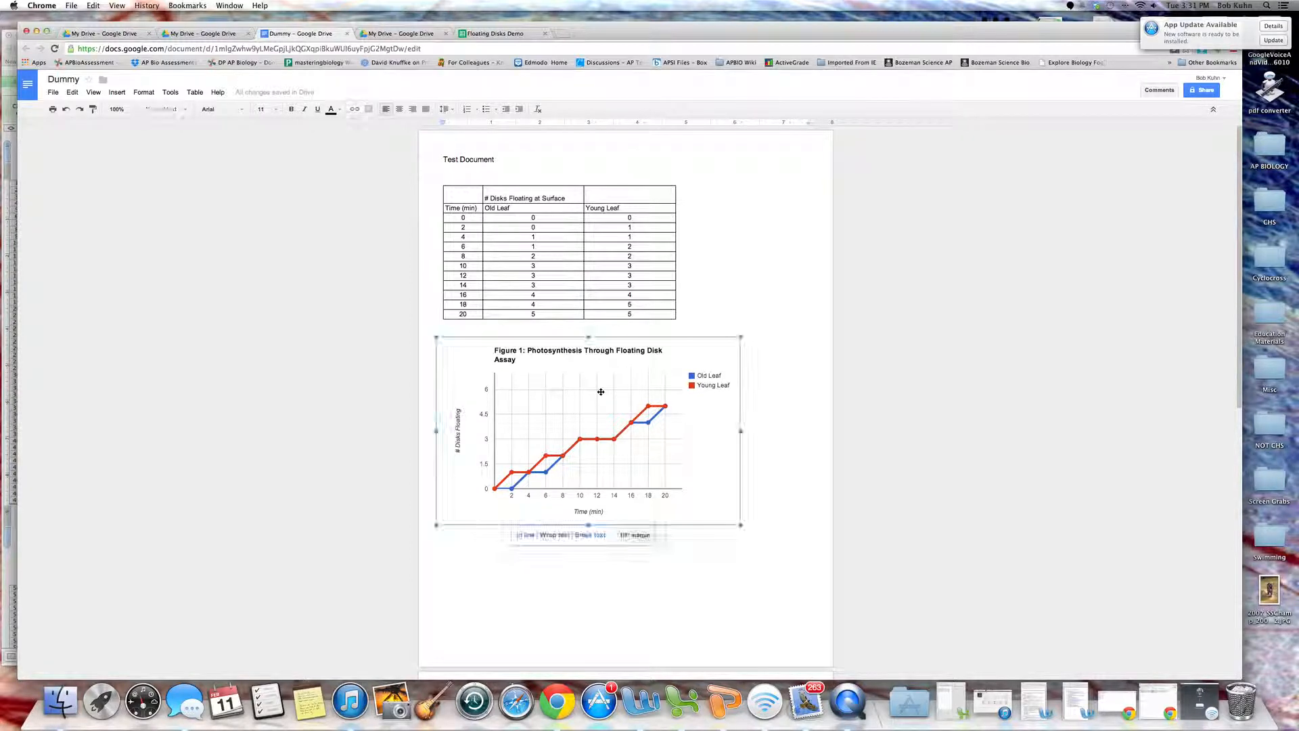
{"action": "left_click", "coordinate": [740, 573]}
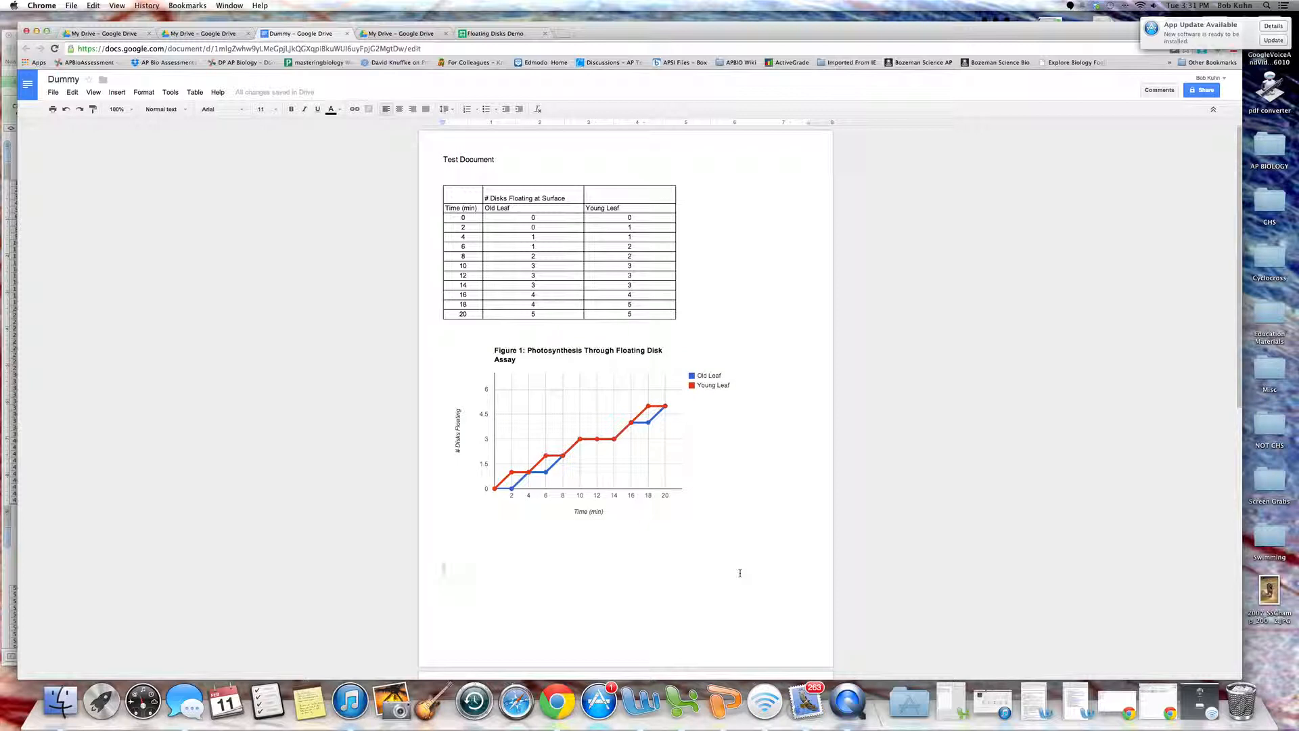